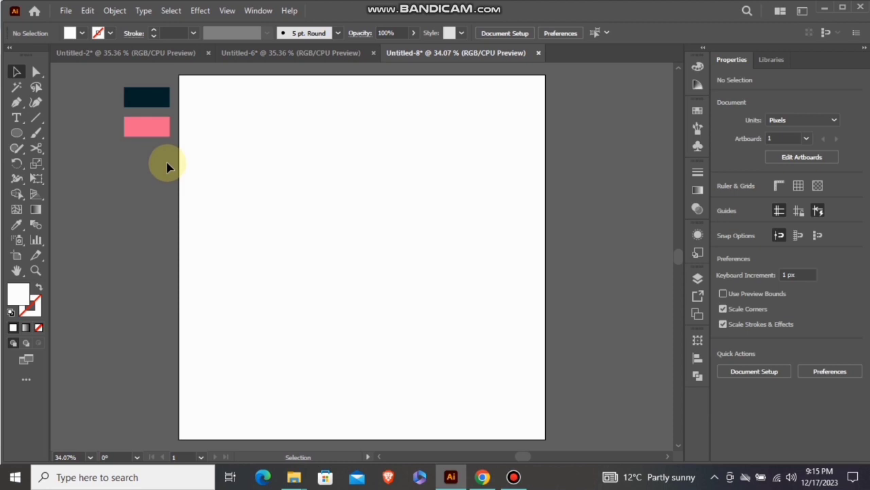
Draw a vertical line segment about 996 px long on the artboard with a black stroke and no fill
left_click(37, 117)
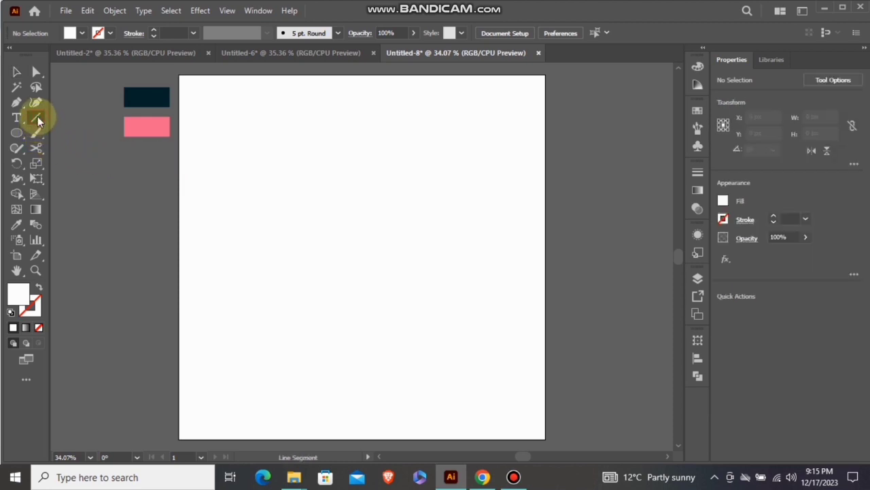
left_click(110, 34)
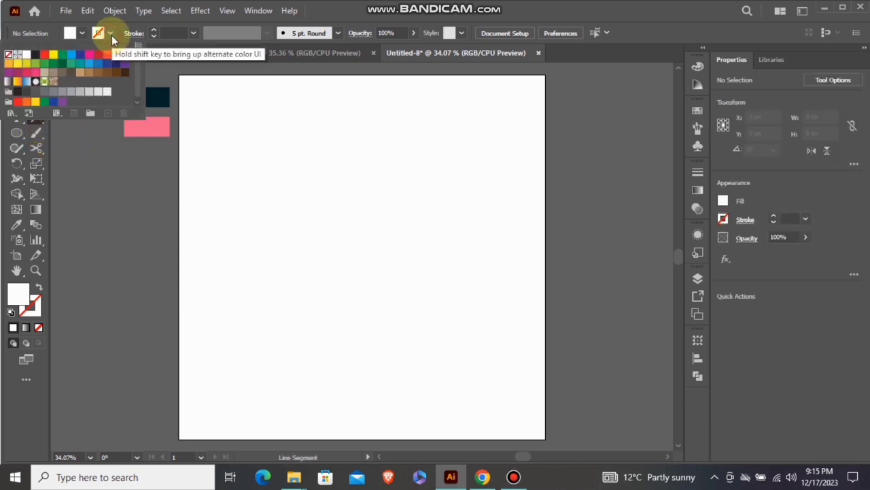
left_click(36, 54)
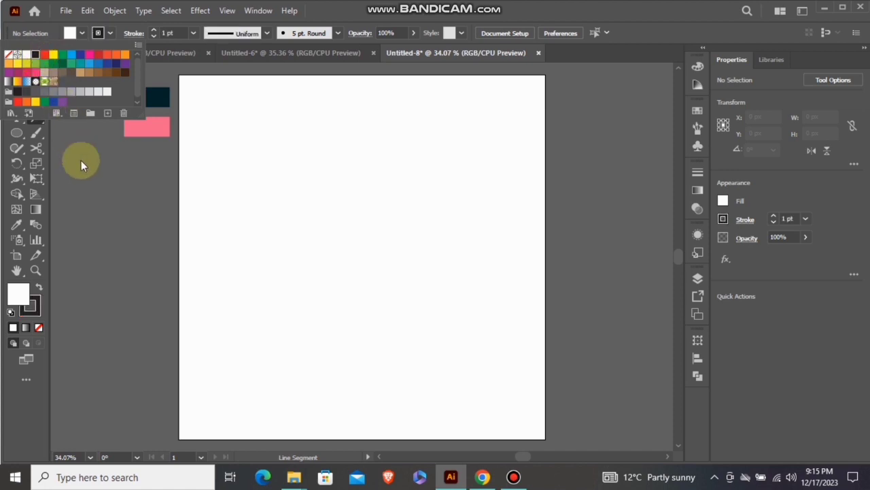
left_click(85, 170)
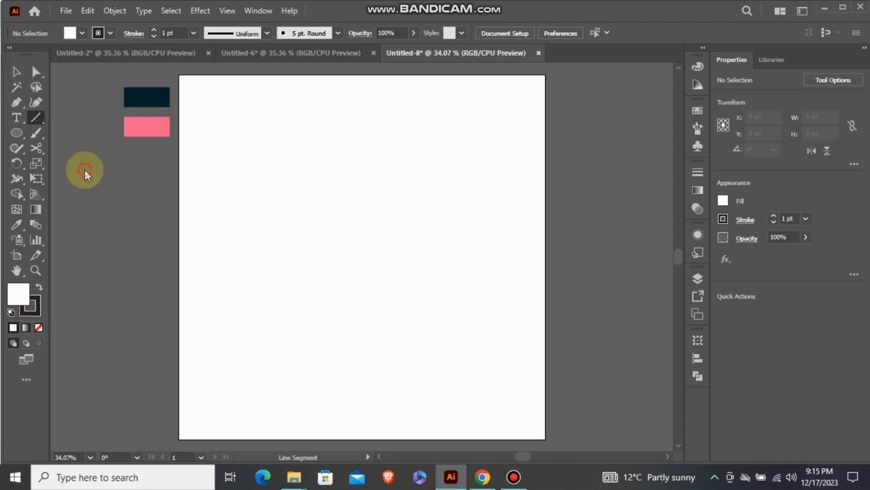
left_click(39, 327)
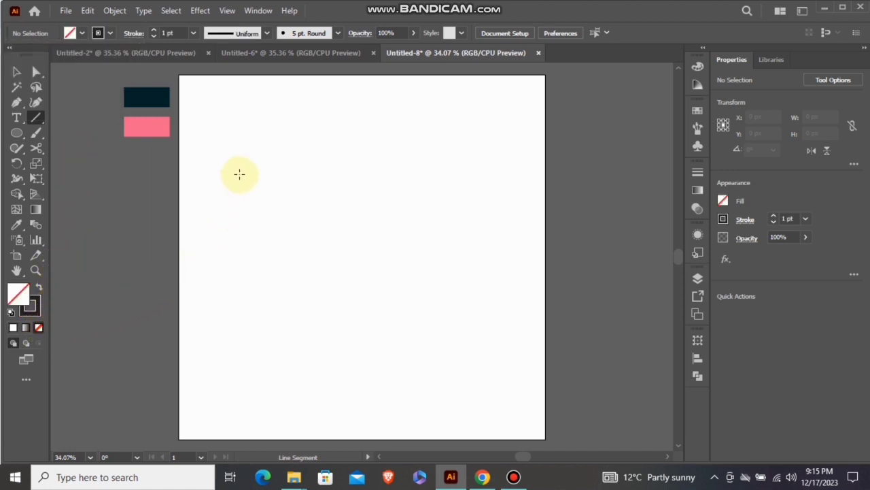
mouse_move(274, 87)
left_mouse_down()
mouse_move(265, 346)
mouse_move(274, 421)
left_mouse_up()
left_click(23, 75)
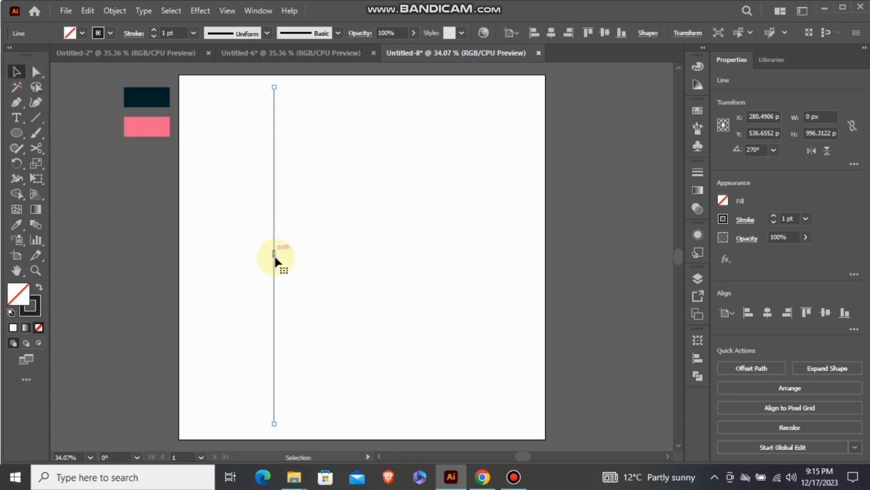
Duplicate the vertical line sideways at about 43 px spacing and repeat the copy until there are eight parallel lines
left_click_drag(275, 259, 291, 260)
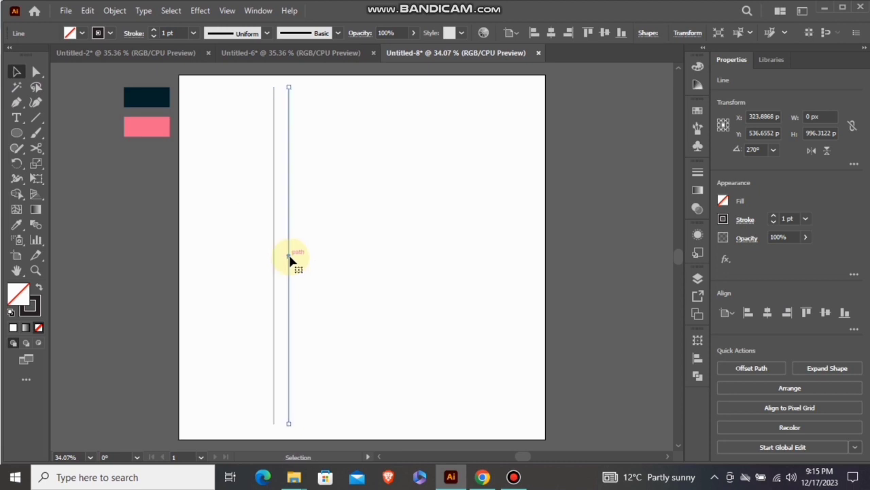
key("ctrl+d")
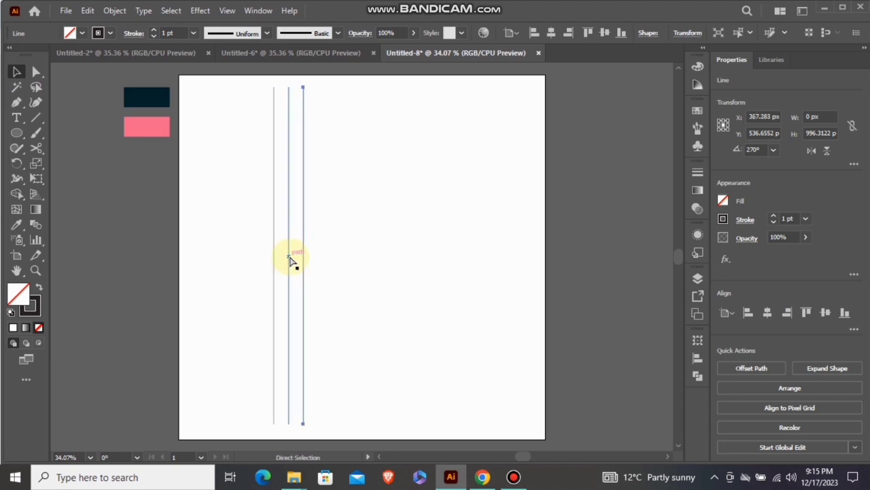
key("ctrl+d")
key("ctrl+d")
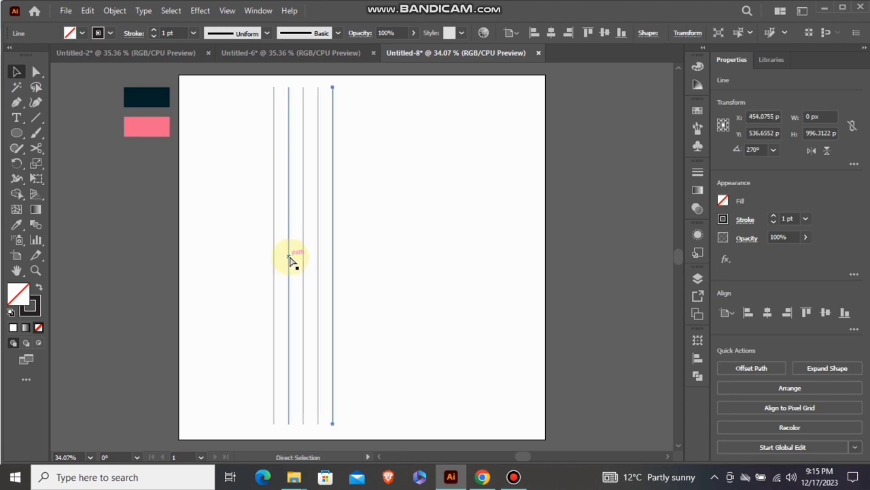
key("ctrl+d")
key("ctrl+d")
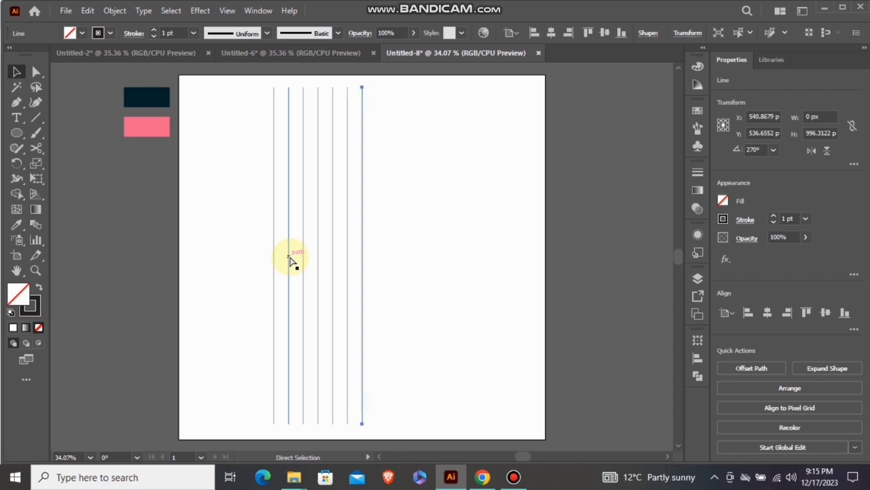
key("ctrl+d")
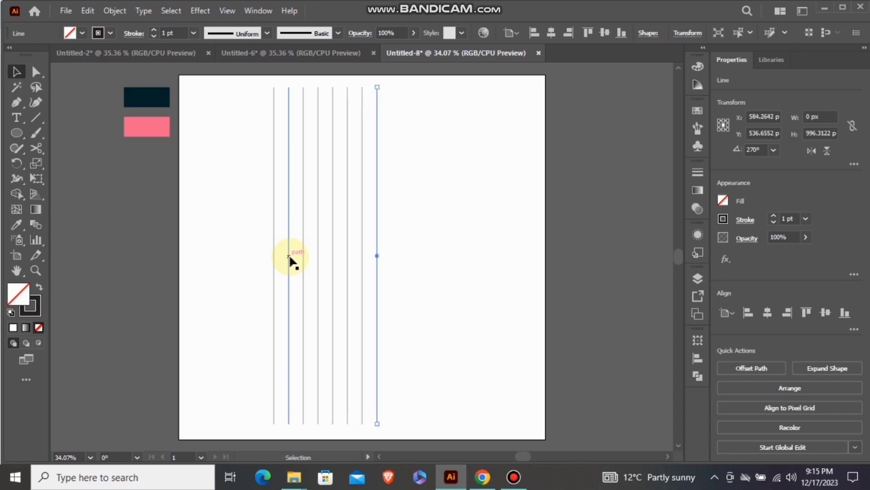
Group all eight vertical lines and center the group horizontally and vertically on the artboard
left_click(387, 230)
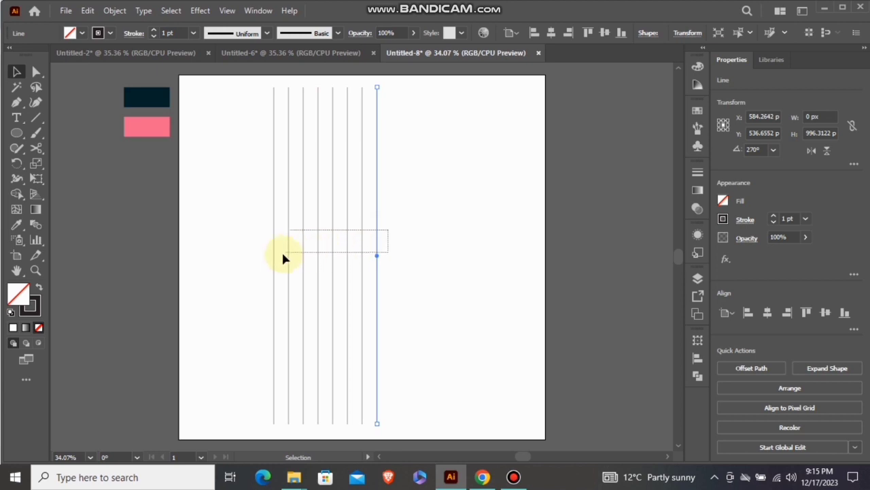
left_click_drag(262, 256, 261, 256)
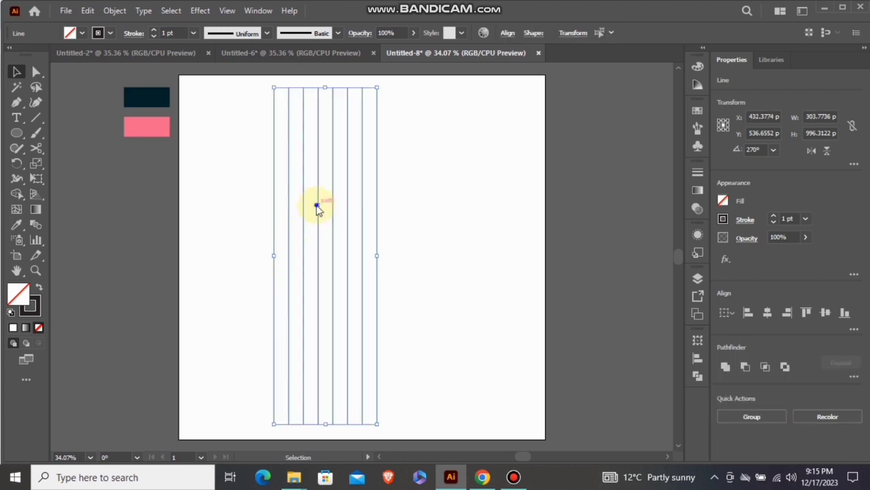
right_click(316, 204)
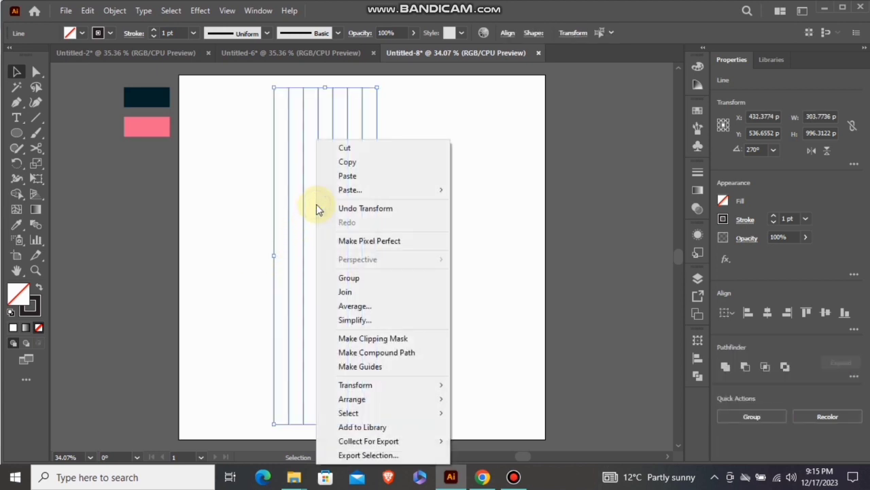
left_click(351, 278)
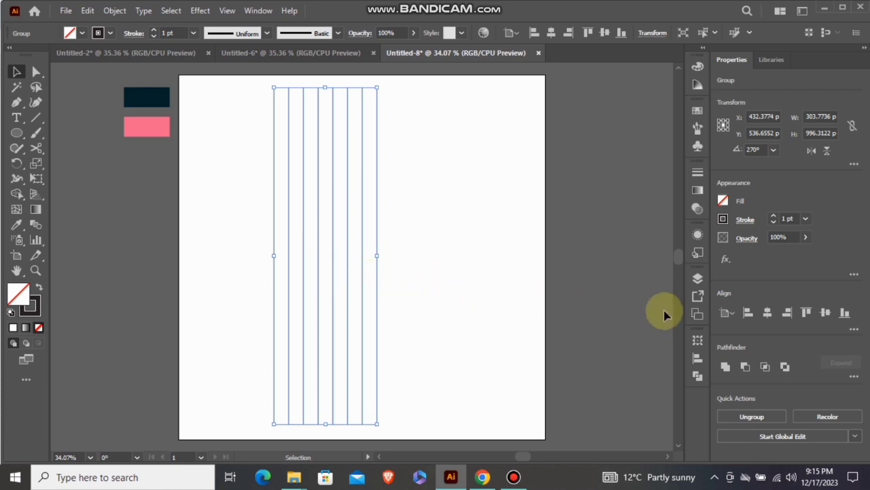
left_click(766, 314)
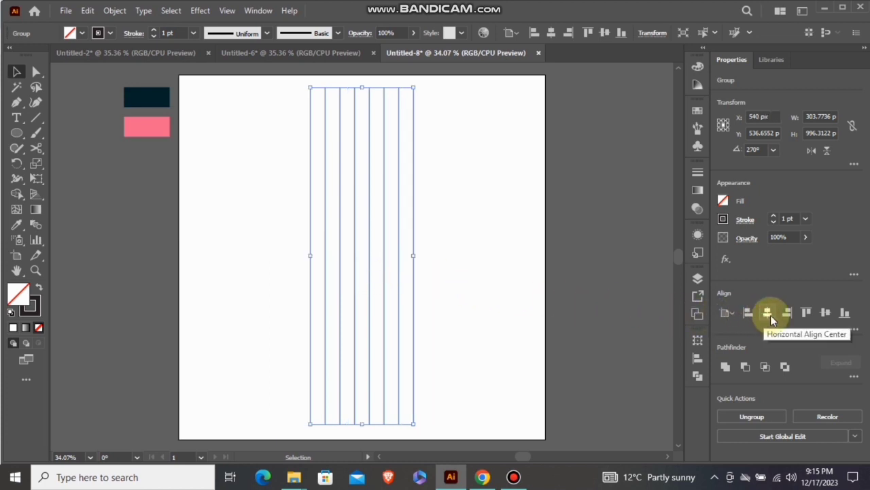
left_click(825, 315)
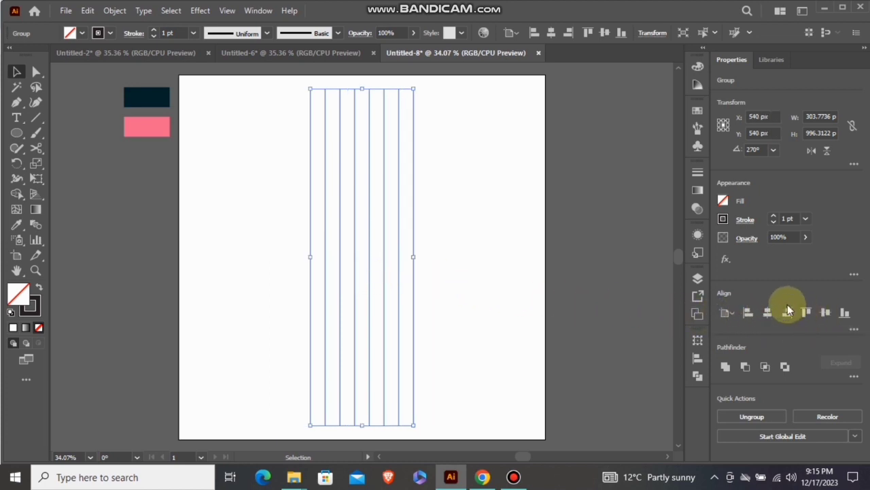
Rotate the line group by 90°
right_click(373, 196)
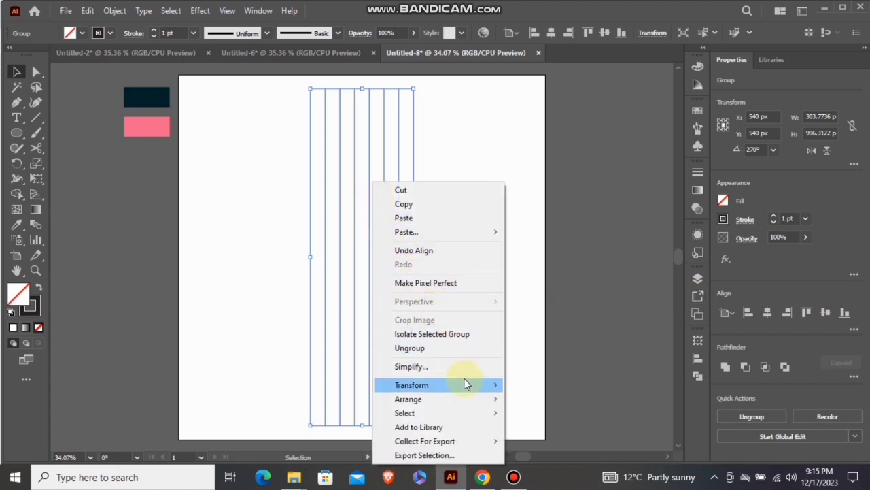
mouse_move(465, 384)
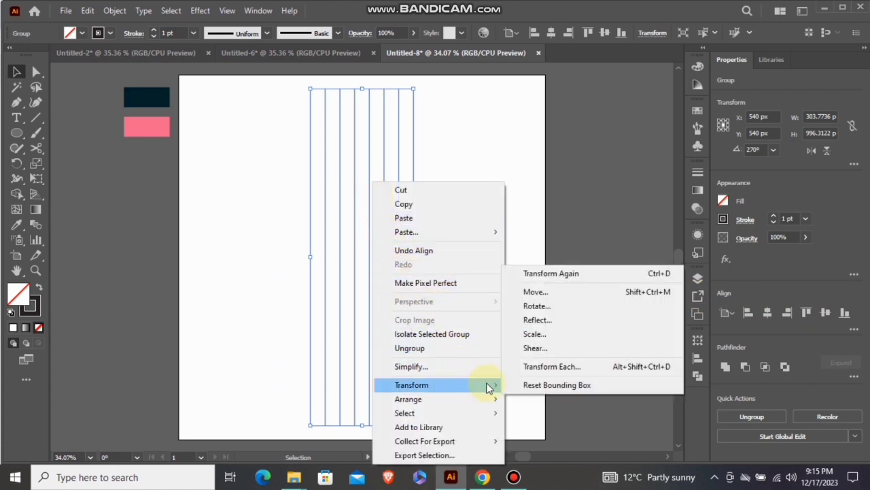
left_click(537, 307)
type("9")
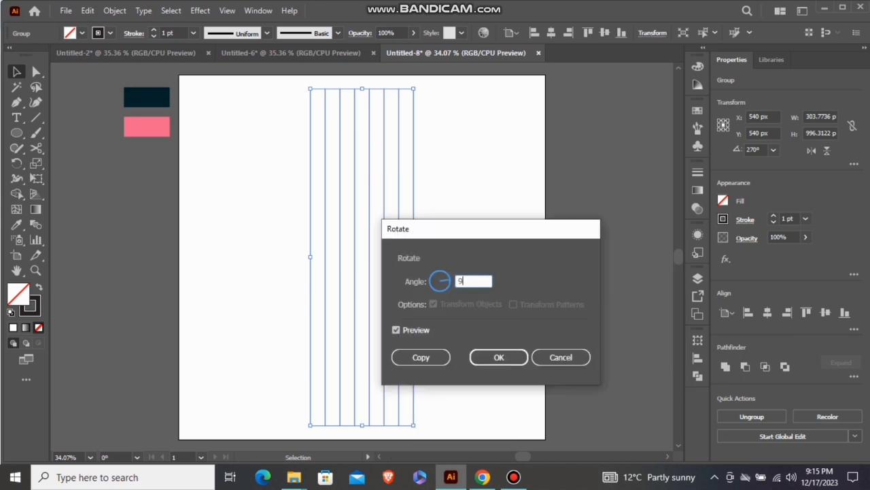
type("0")
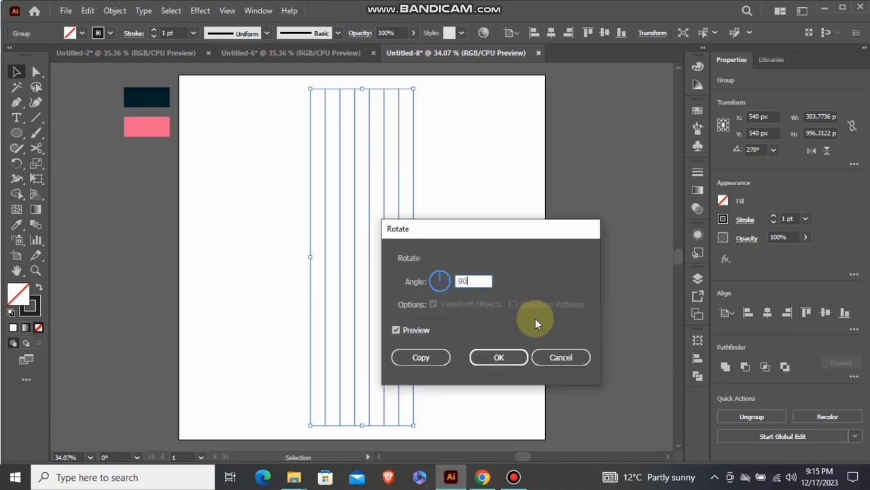
left_click(508, 357)
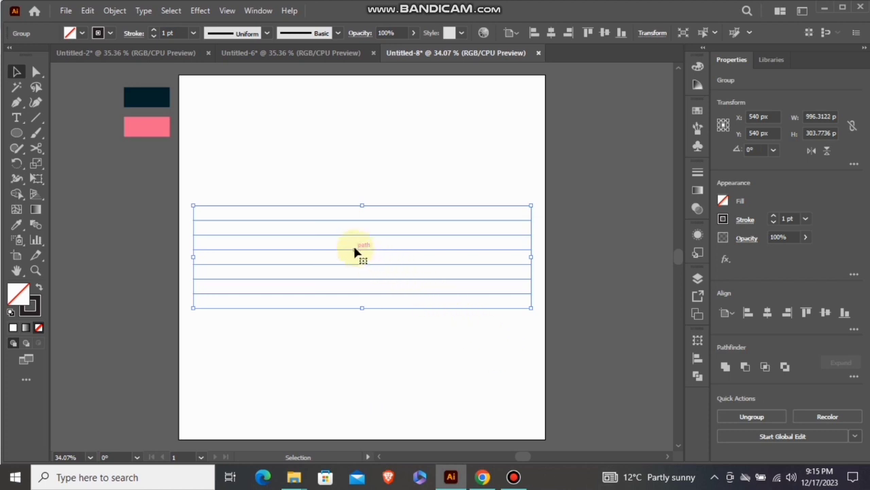
Rotate the horizontal line group by 125° so it runs diagonally
right_click(354, 252)
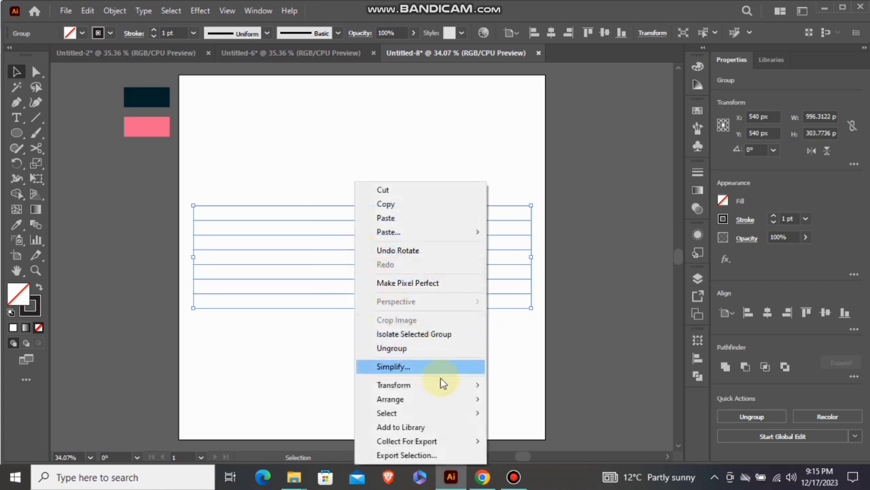
mouse_move(460, 386)
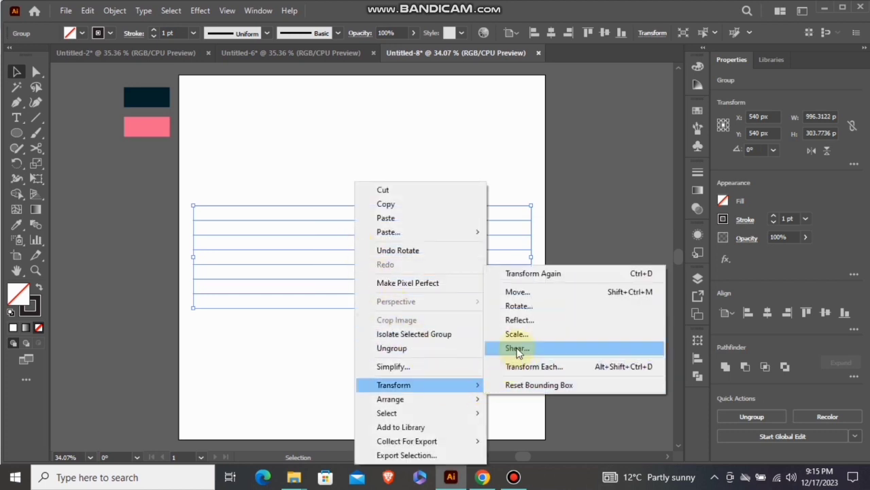
left_click(522, 307)
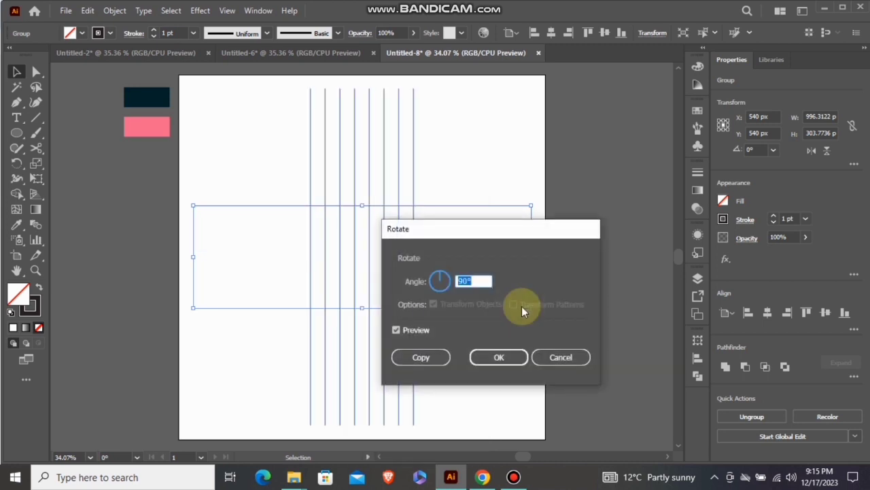
type("125")
left_click(487, 358)
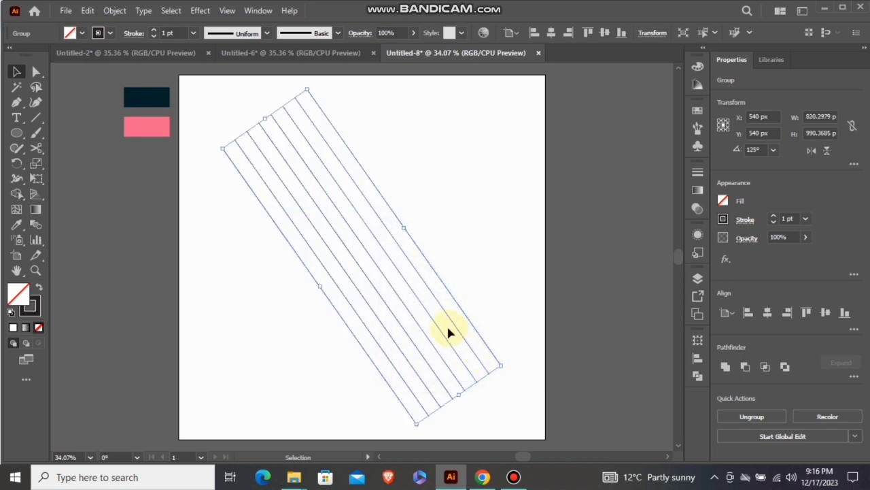
Reflect a copy of the diagonal line group across the vertical axis to form a crossing grid, and deselect it
right_click(353, 221)
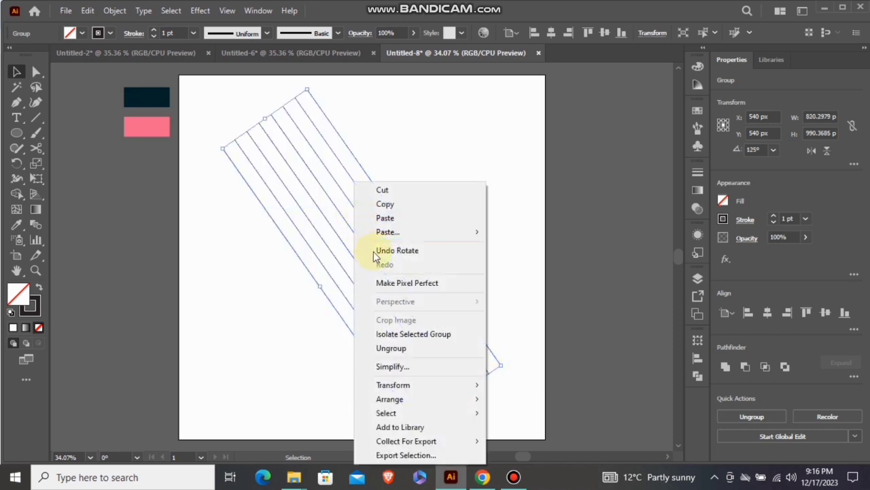
mouse_move(440, 385)
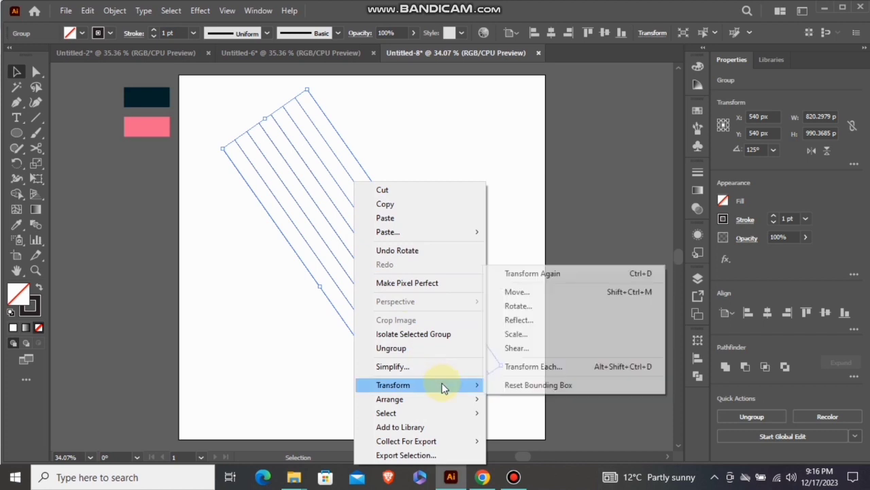
left_click(511, 321)
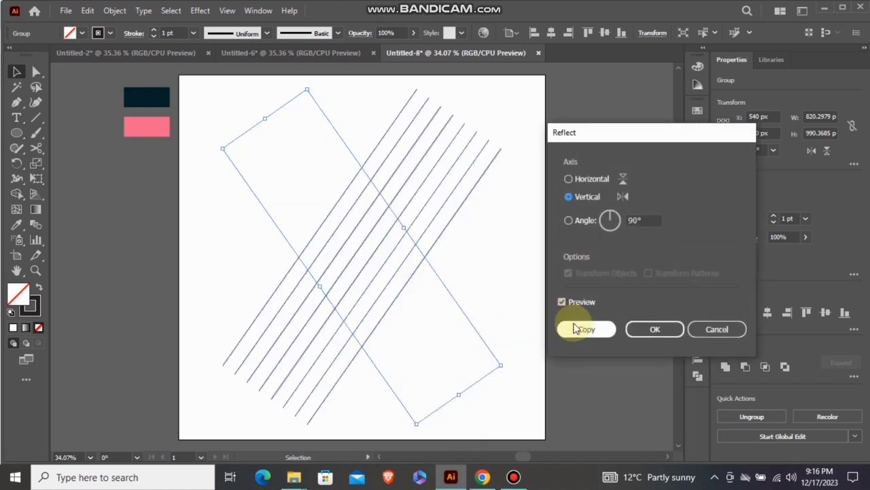
left_click(577, 329)
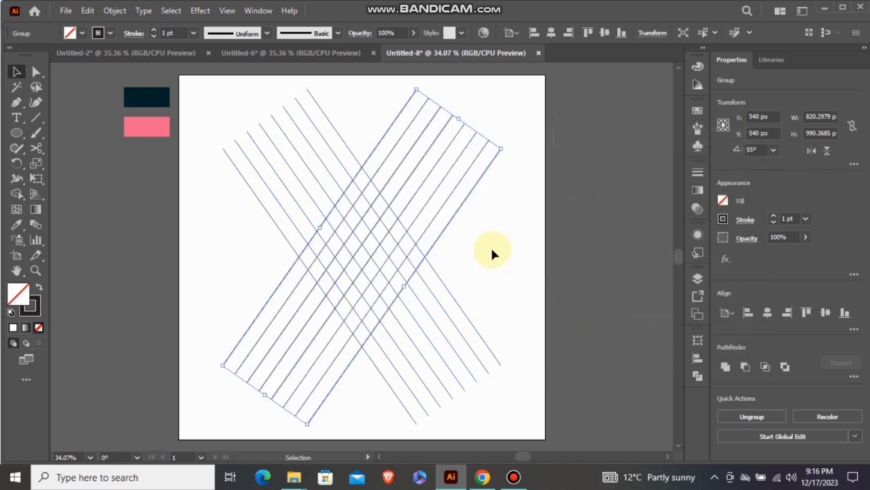
left_click(490, 249)
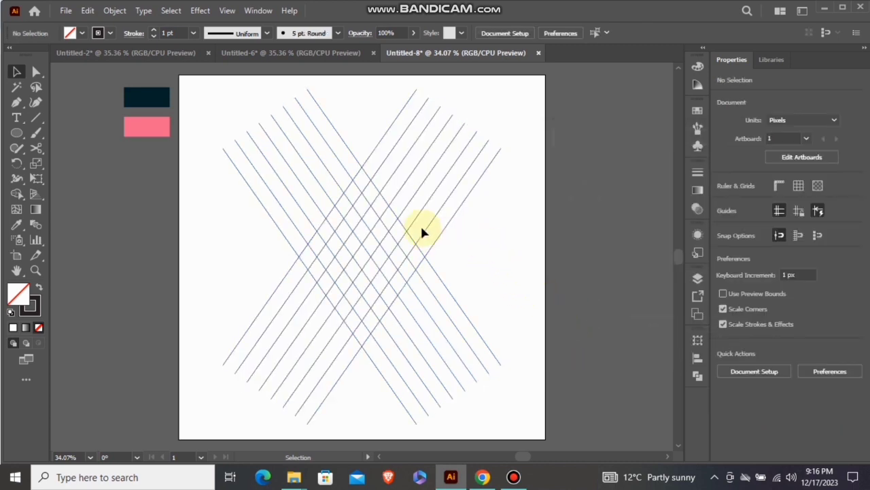
Draw a vertical line about 1074 px long through the crossing grid's left side, spanning nearly the full artboard height
left_click(36, 116)
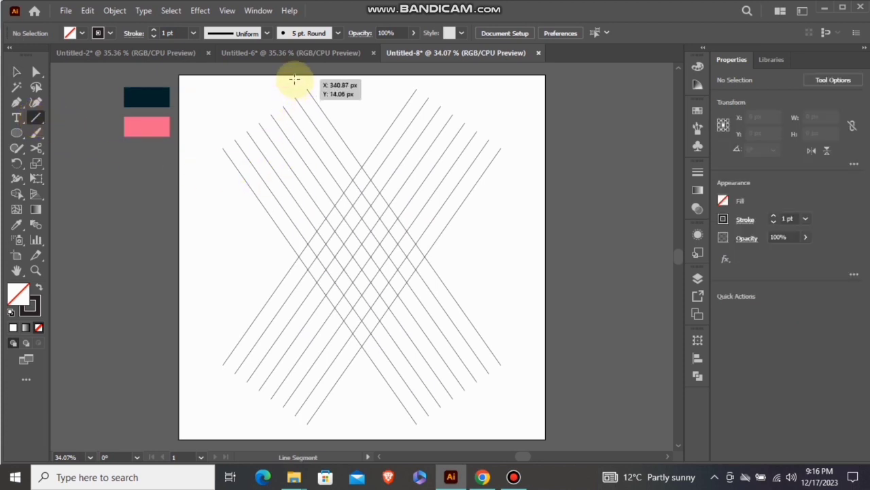
left_click_drag(294, 79, 301, 440)
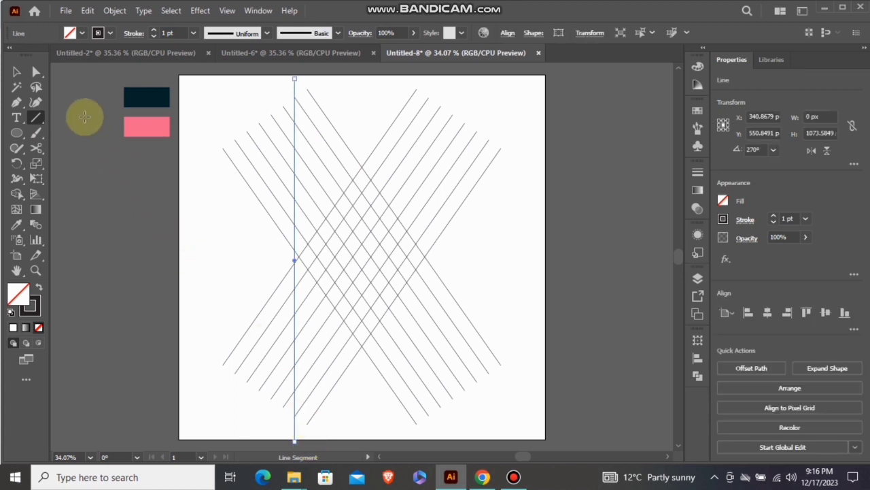
left_click(16, 71)
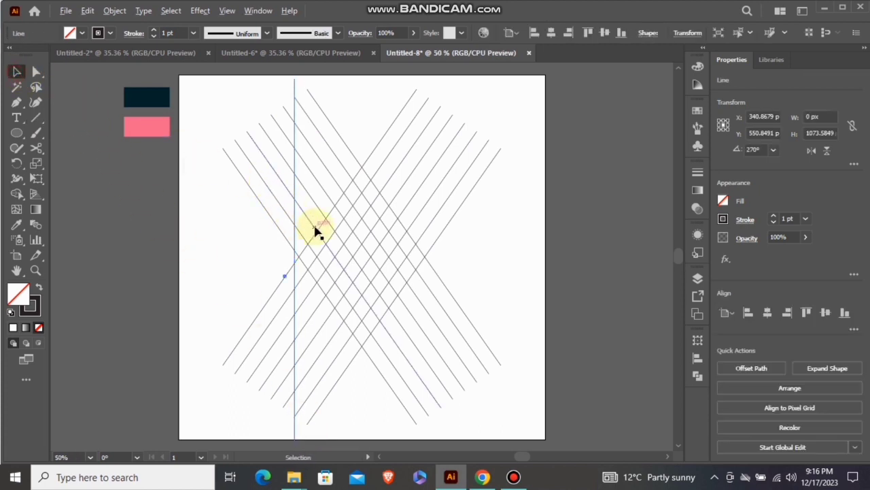
scroll(315, 231, "up", 2)
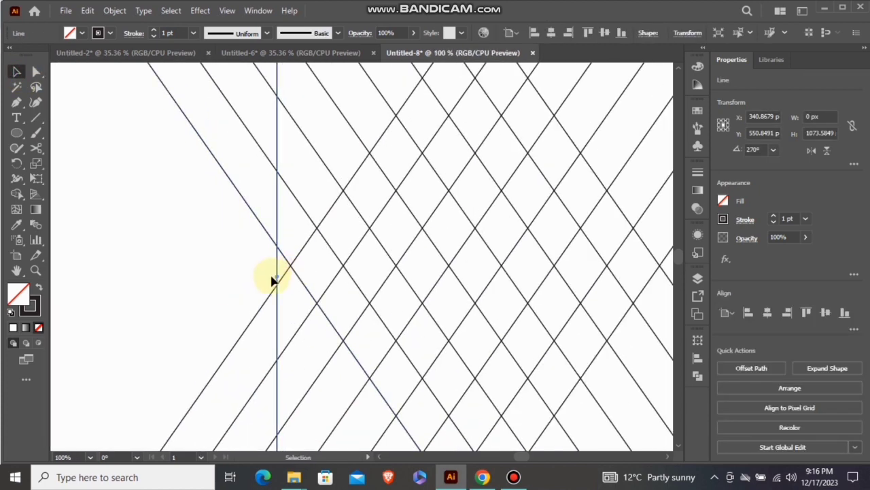
Duplicate the vertical line to the grid's right side, aligned with the diagonal crossings at about X 672 px, and deselect it
left_click_drag(277, 277, 499, 267)
scroll(289, 253, "down", 1)
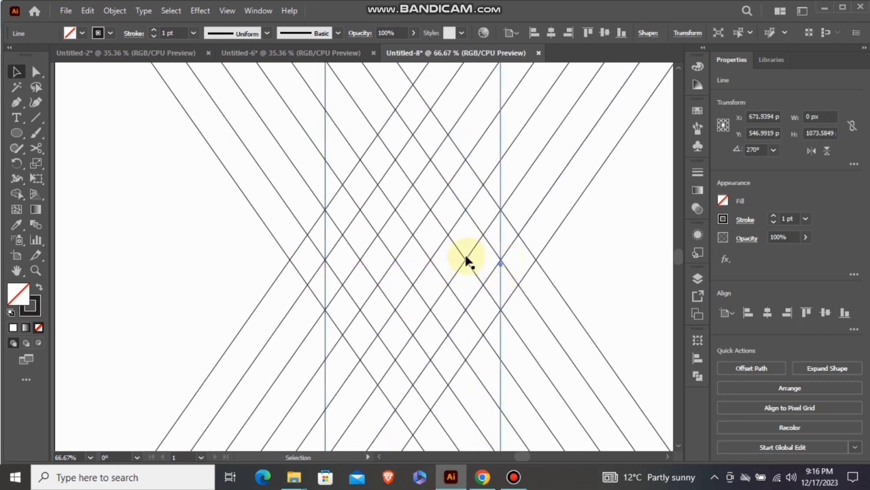
scroll(361, 256, "down", 1)
left_click(534, 217)
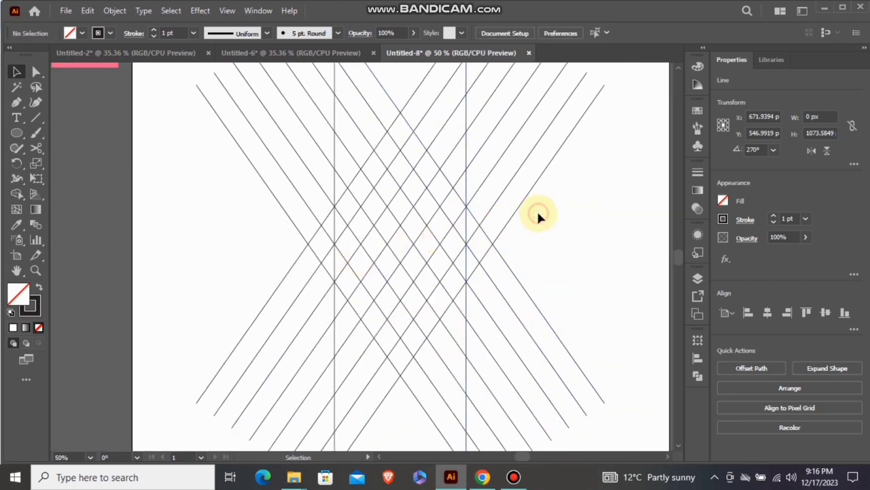
Draw a circle about 78 px in diameter and move it onto the upper part of the crossing grid
left_click(16, 133)
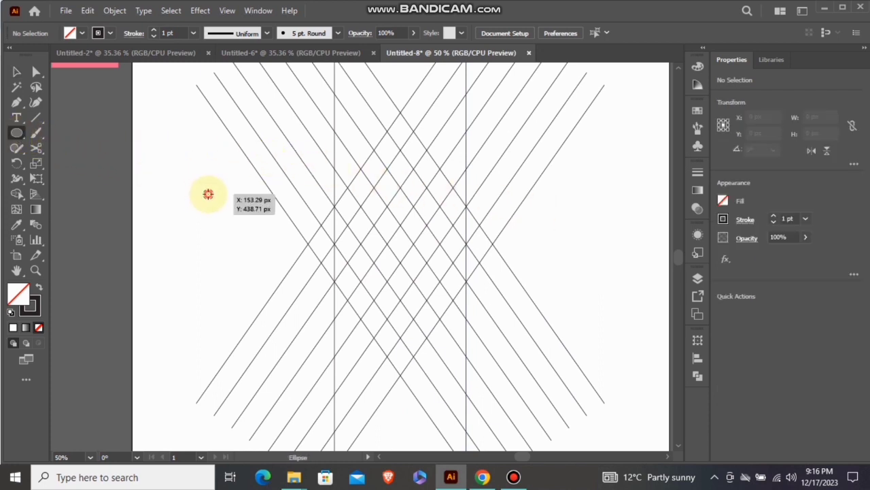
left_click_drag(207, 194, 228, 213)
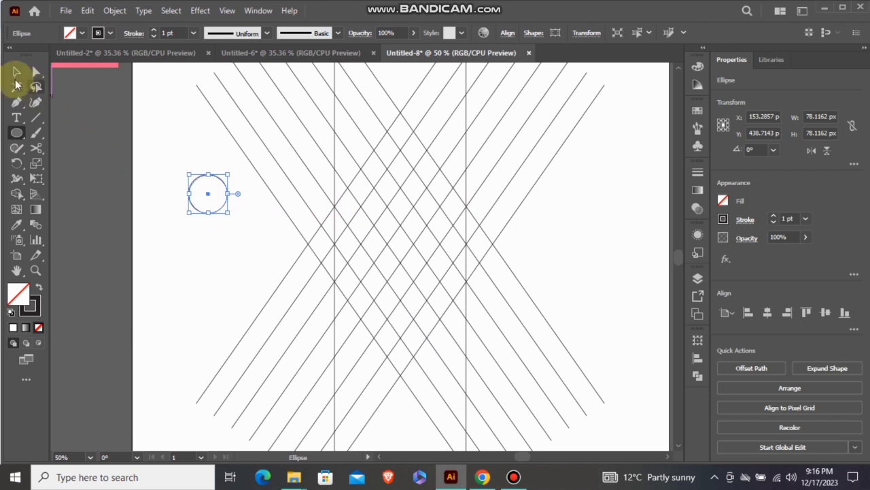
left_click(17, 72)
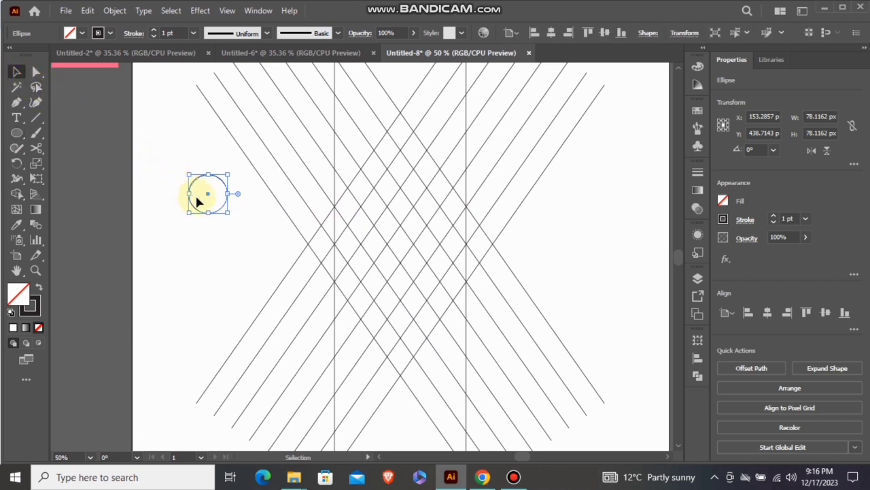
left_click_drag(211, 196, 385, 158)
scroll(384, 158, "up", 2)
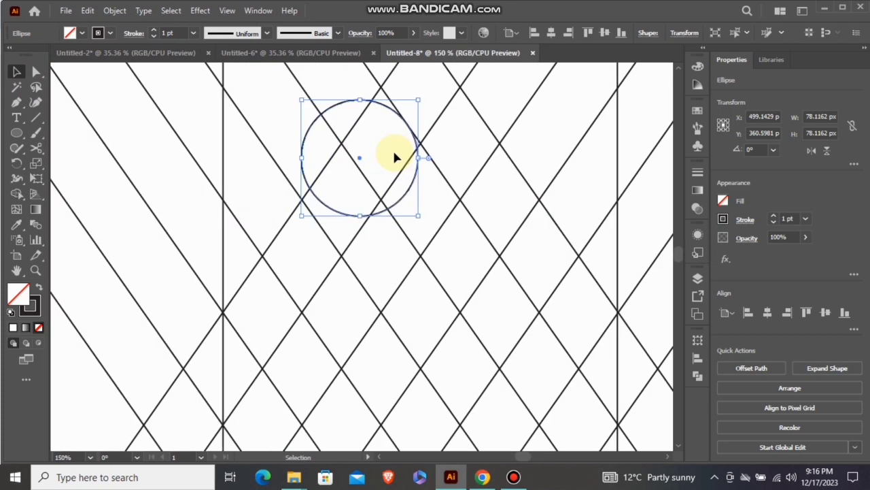
left_click_drag(359, 159, 348, 166)
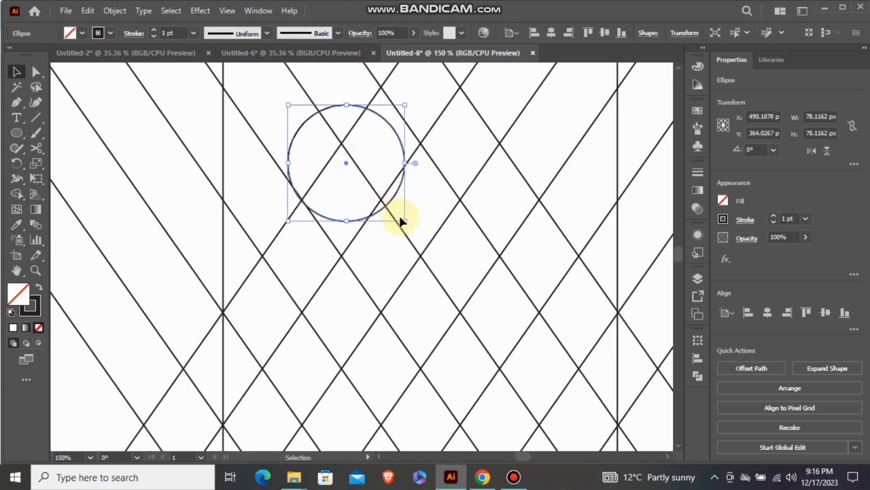
Scale the circle down to about 68 px and position it so it fits between the two neighbouring diagonals
left_click_drag(402, 219, 397, 214)
scroll(375, 194, "up", 2)
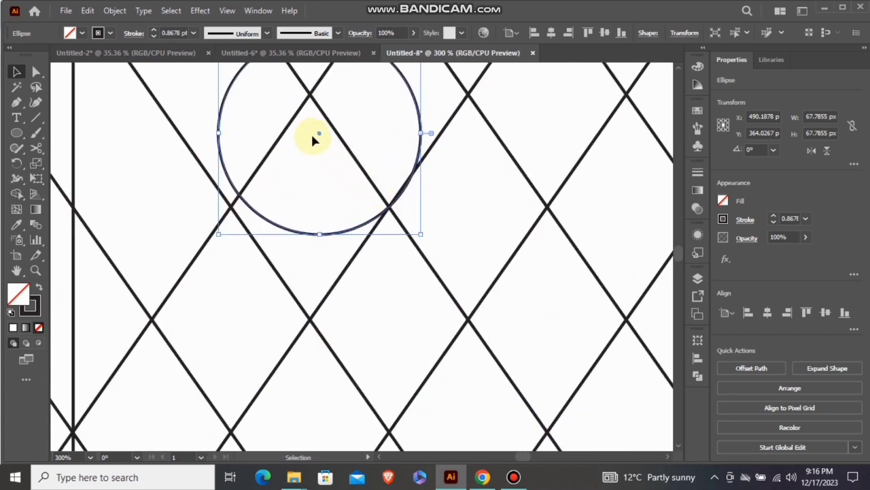
left_click_drag(320, 135, 310, 140)
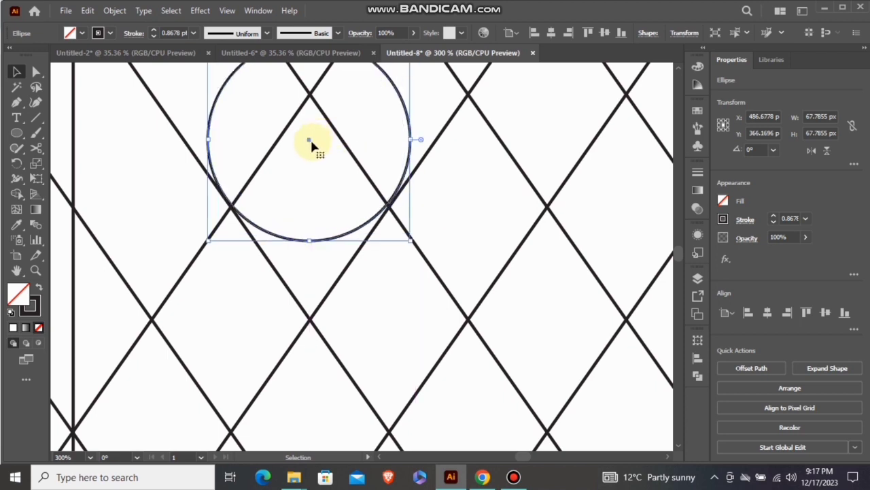
key("Down")
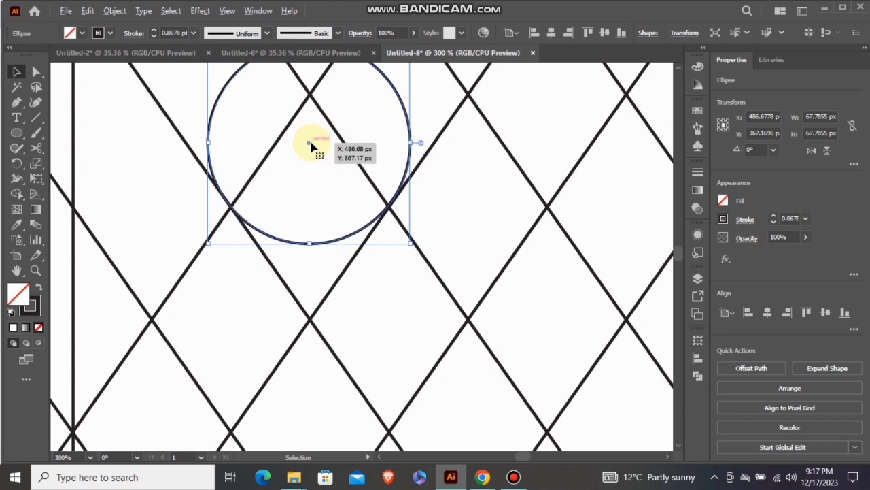
Duplicate the circle to the grid's lower part and nudge it to fit between the diagonals at about X 593, Y 712 px
scroll(311, 146, "down", 3)
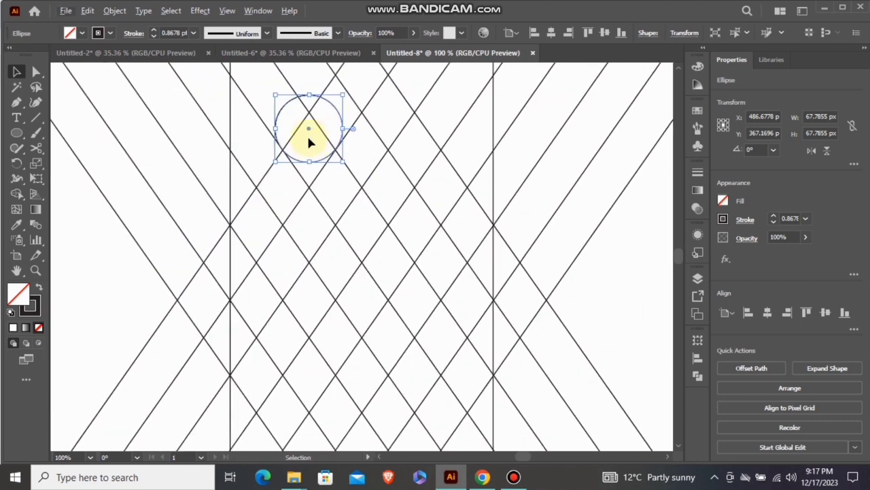
left_click_drag(307, 133, 358, 354)
scroll(361, 221, "down", 3)
left_click_drag(360, 221, 413, 333)
scroll(415, 332, "up", 1)
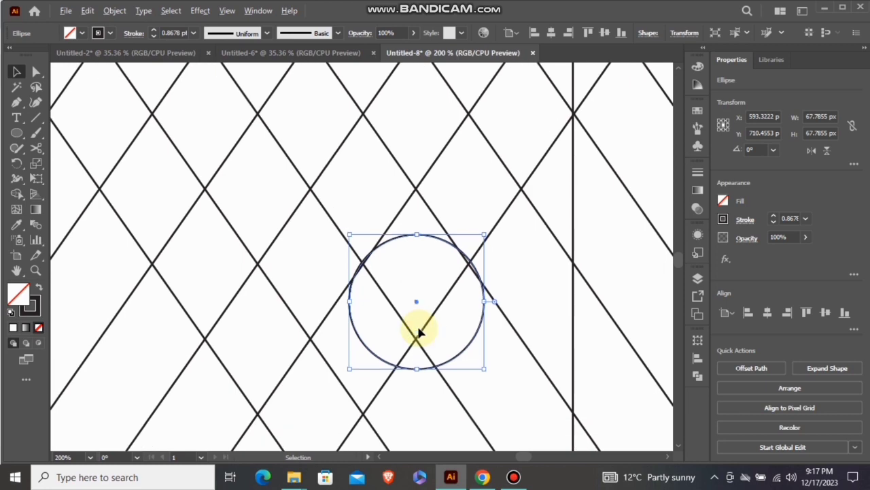
scroll(418, 331, "up", 1)
key("Down")
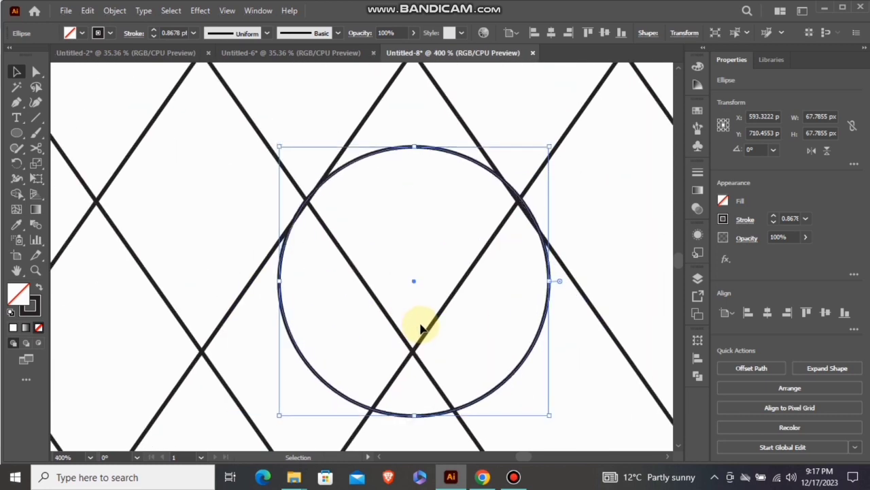
key("Down")
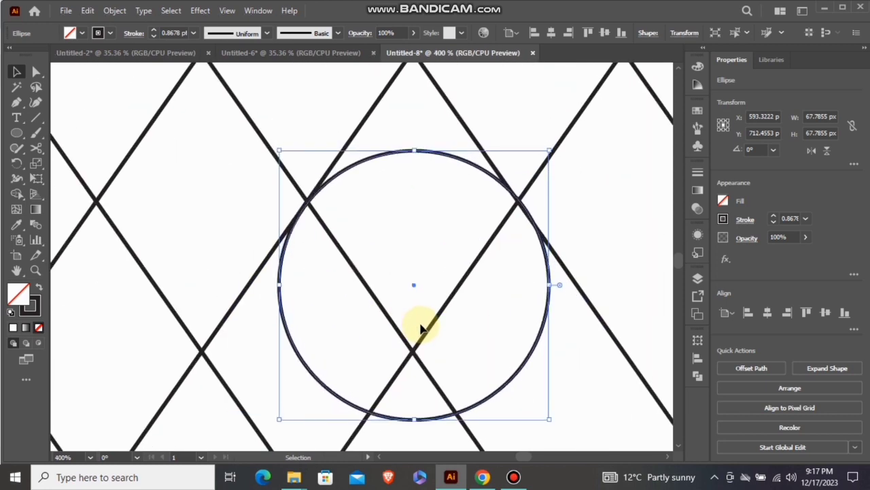
Select all lines and circles and, with black fill and no stroke, merge the upper hook from the circle over the peak to the right vertical using Shape Builder
scroll(421, 328, "down", 6)
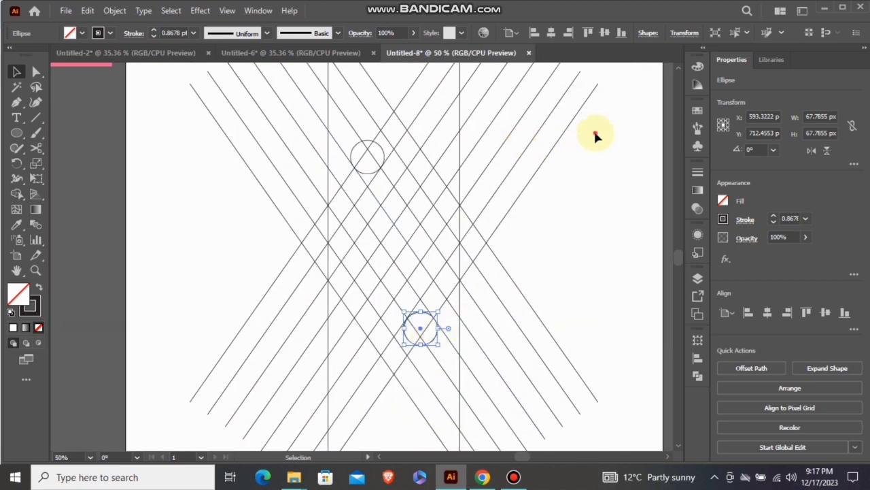
left_click_drag(595, 134, 247, 355)
left_click(18, 199)
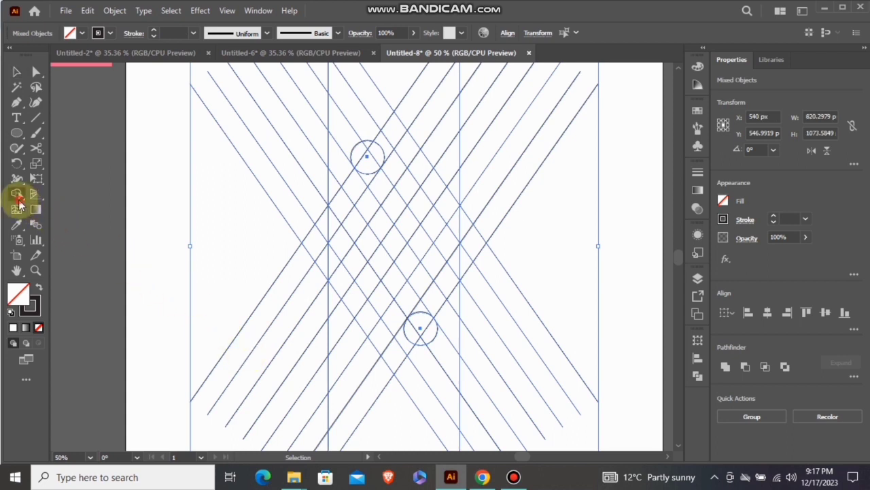
left_click(39, 286)
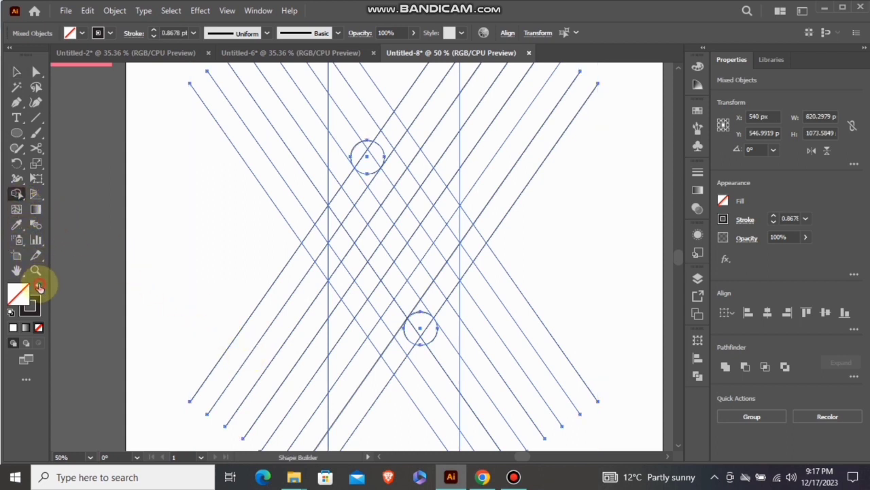
scroll(421, 143, "up", 1, "alt")
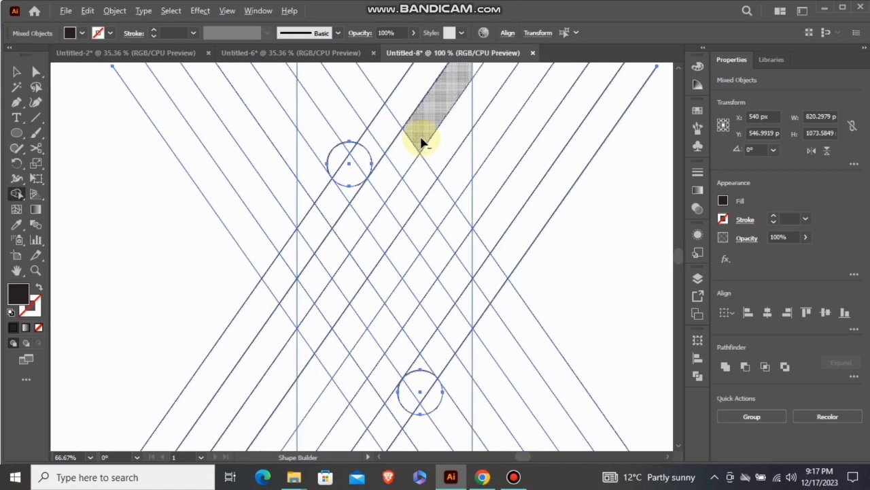
scroll(422, 143, "up", 1, "alt")
mouse_move(316, 191)
left_mouse_down()
mouse_move(361, 132)
mouse_move(438, 210)
mouse_move(467, 267)
left_mouse_up()
left_click_drag(487, 298, 491, 301)
Extend the upper black shape along the right vertical with the grid cells of its inner arm and lower point
scroll(491, 302, "down", 3)
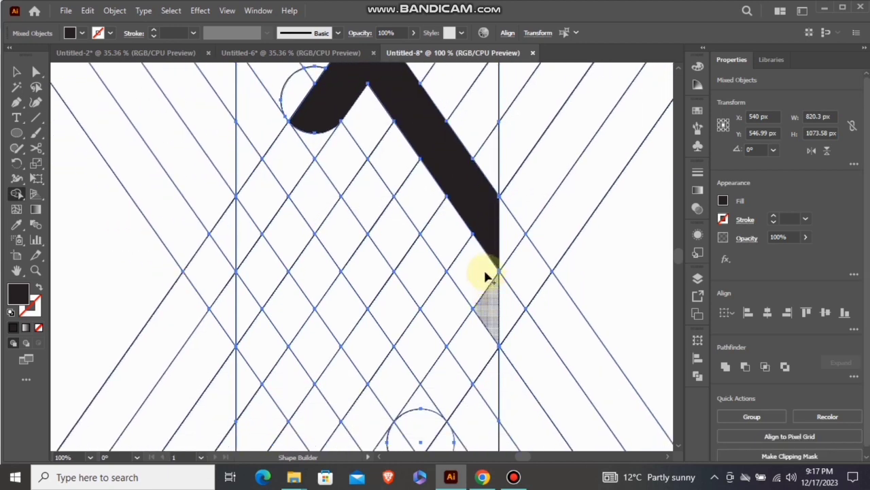
mouse_move(481, 238)
left_mouse_down()
mouse_move(487, 311)
mouse_move(477, 333)
mouse_move(458, 257)
mouse_move(461, 210)
mouse_move(425, 267)
left_mouse_up()
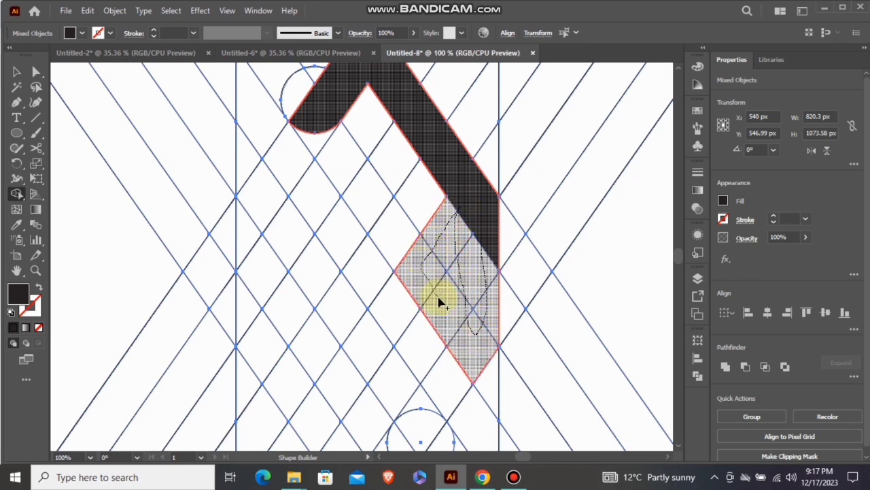
mouse_move(439, 301)
left_mouse_down()
mouse_move(372, 206)
mouse_move(486, 388)
mouse_move(480, 345)
left_mouse_up()
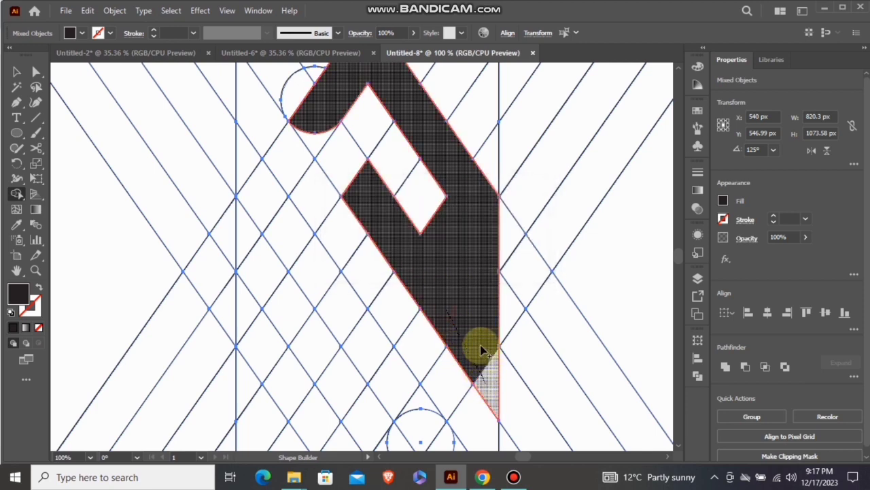
Merge the matching lower shape from the lower circle through the bottom peak, left vertical and inner arm, and deselect everything
scroll(480, 345, "down", 1)
scroll(480, 345, "down", 3)
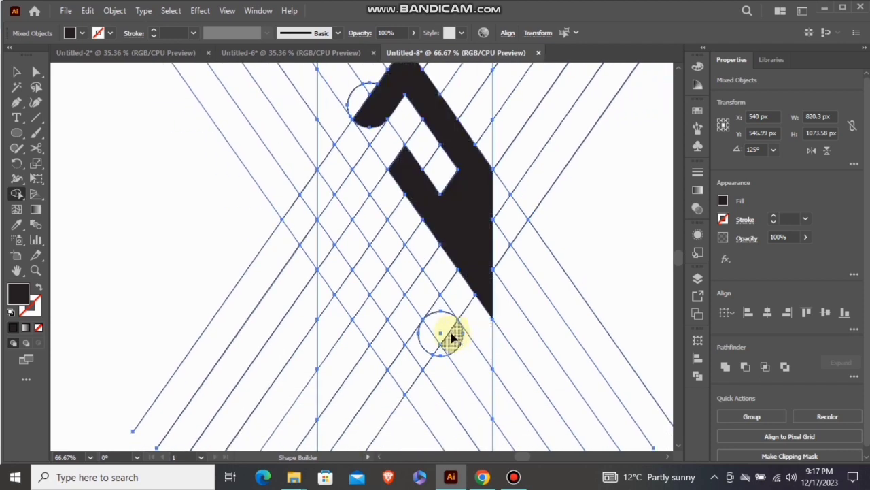
mouse_move(434, 337)
left_mouse_down()
mouse_move(412, 363)
mouse_move(393, 348)
mouse_move(340, 270)
mouse_move(324, 212)
left_mouse_up()
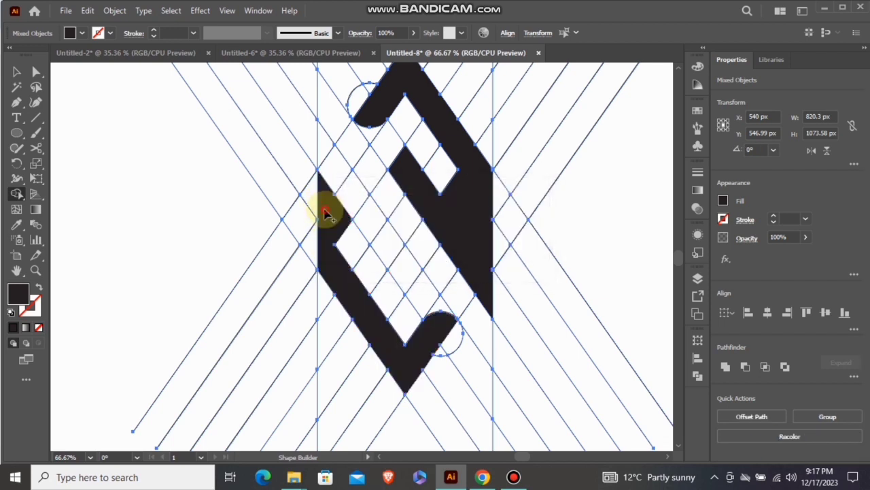
mouse_move(330, 155)
left_mouse_down()
mouse_move(359, 222)
mouse_move(340, 259)
mouse_move(380, 232)
mouse_move(378, 251)
mouse_move(400, 272)
left_mouse_up()
left_click(398, 270)
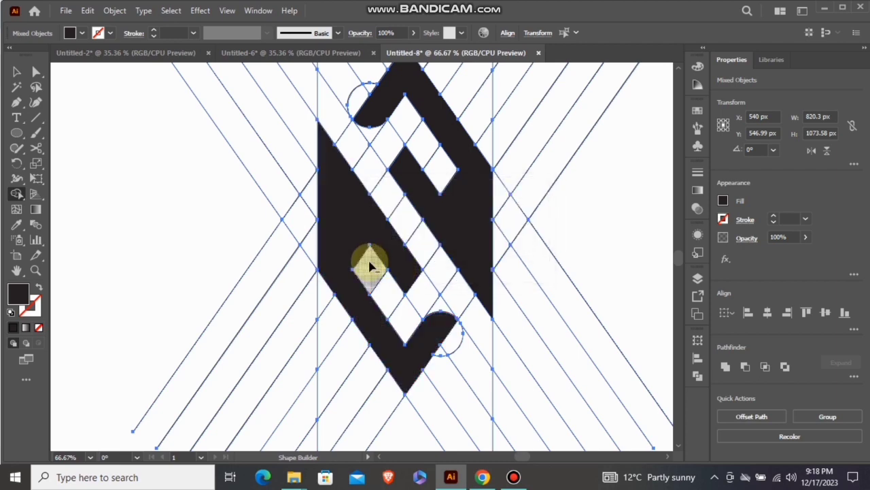
key("ctrl+minus")
scroll(361, 263, "down", 1)
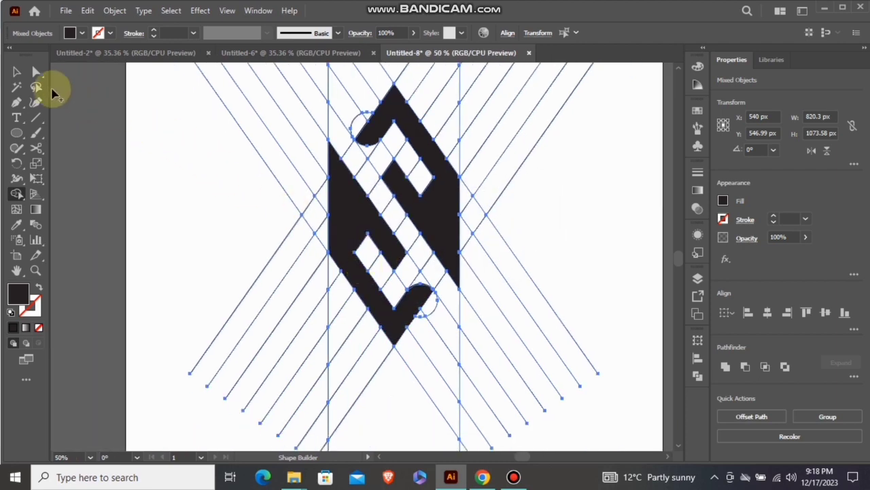
left_click(17, 72)
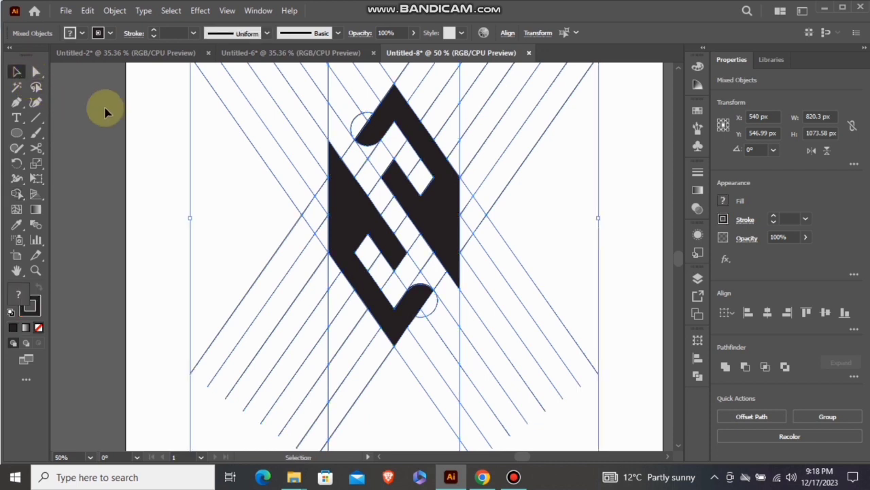
left_click(180, 153)
Cut the two black shapes out of the construction grid
key("ctrl+0")
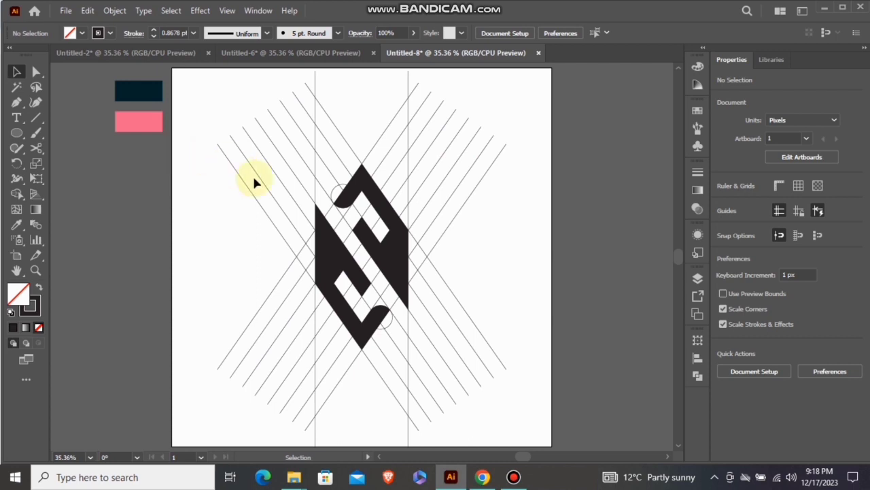
left_click(389, 251)
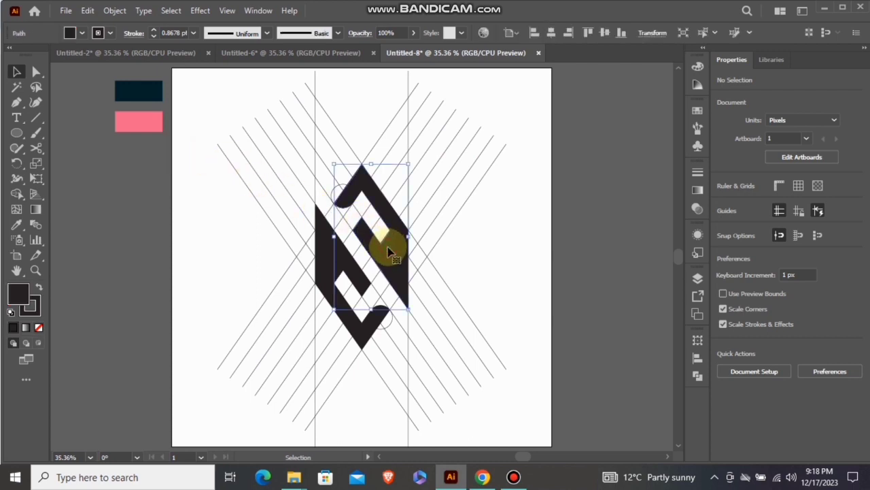
left_click(326, 257, "shift")
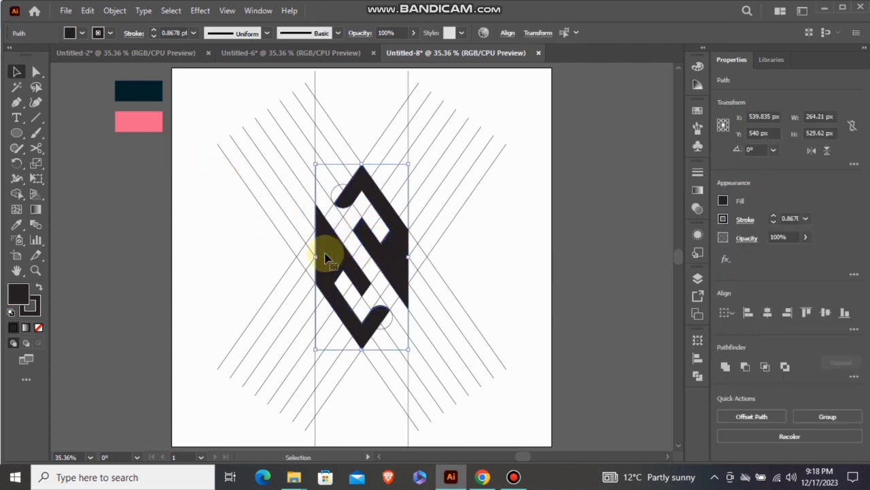
key("Delete")
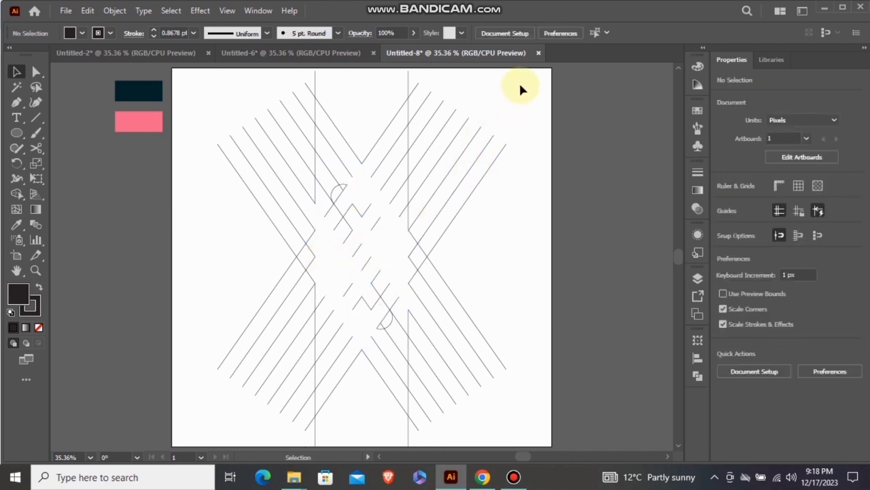
Delete all the remaining construction lines and paste the two black shapes back onto the artboard
left_click_drag(212, 333, 210, 425)
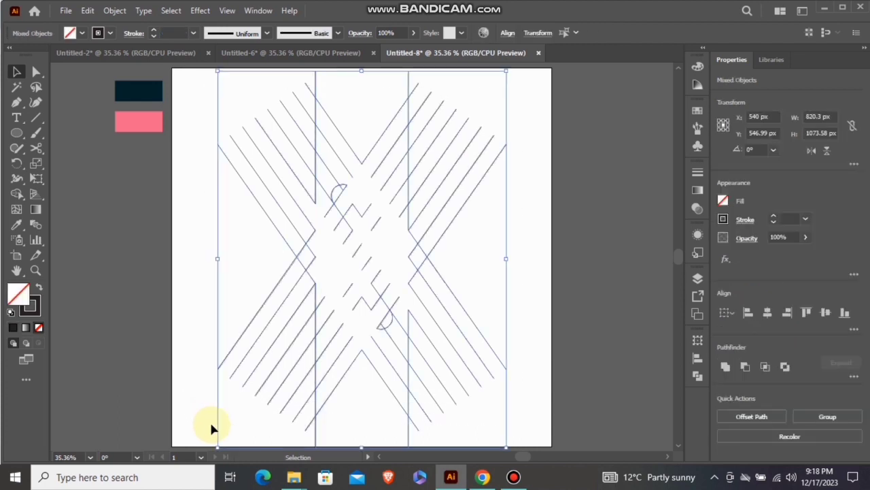
key("Delete")
key("ctrl+v")
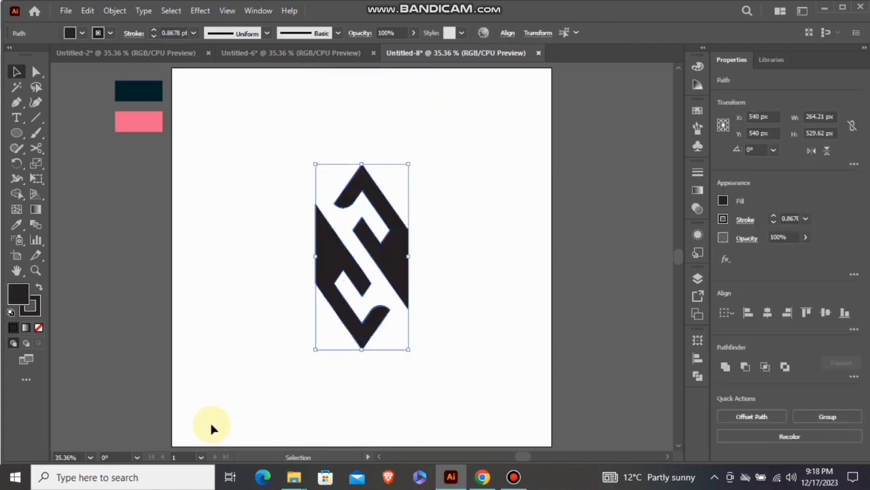
Group the two black shapes and remove the group's stroke, keeping only the black fill
right_click(387, 253)
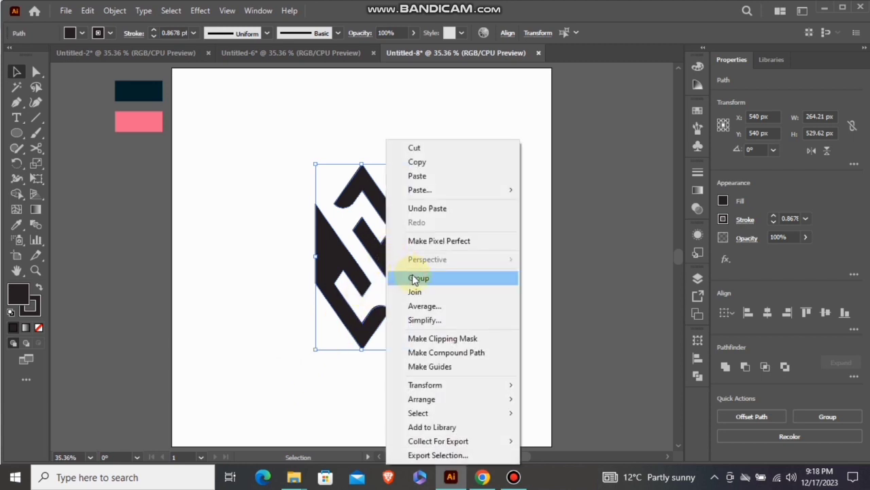
left_click(416, 278)
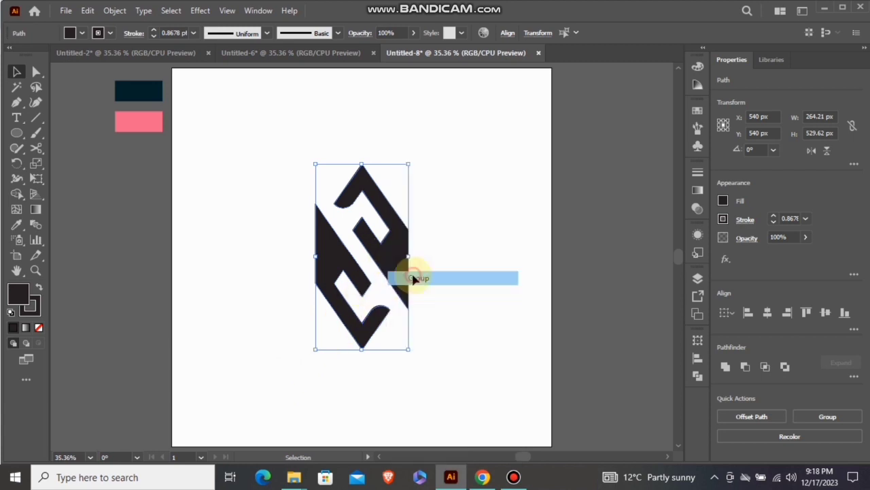
left_click(36, 314)
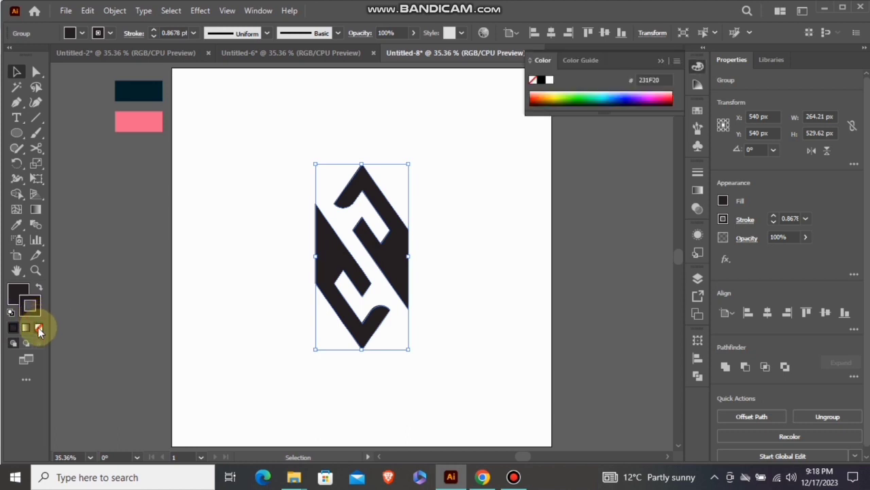
left_click(38, 326)
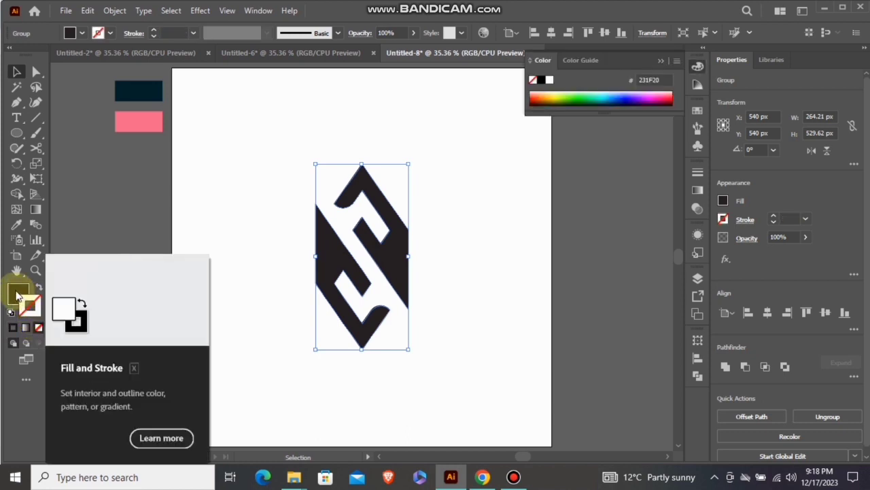
left_click(18, 294)
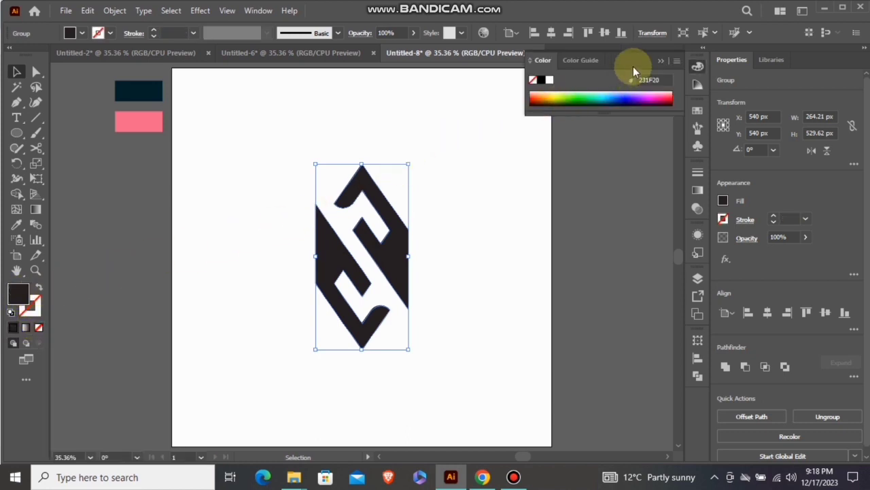
left_click(660, 60)
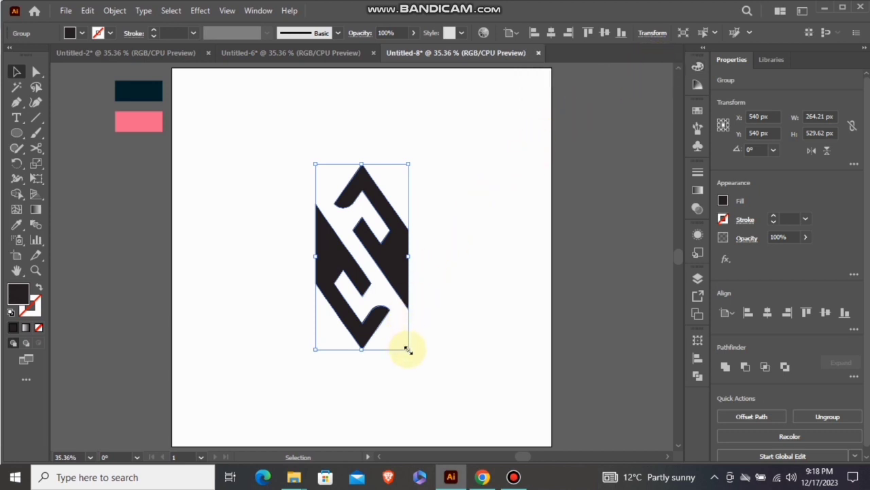
Scale the logo group up proportionally from its centre to about 338 × 678 px and deselect it
left_click_drag(408, 350, 422, 375)
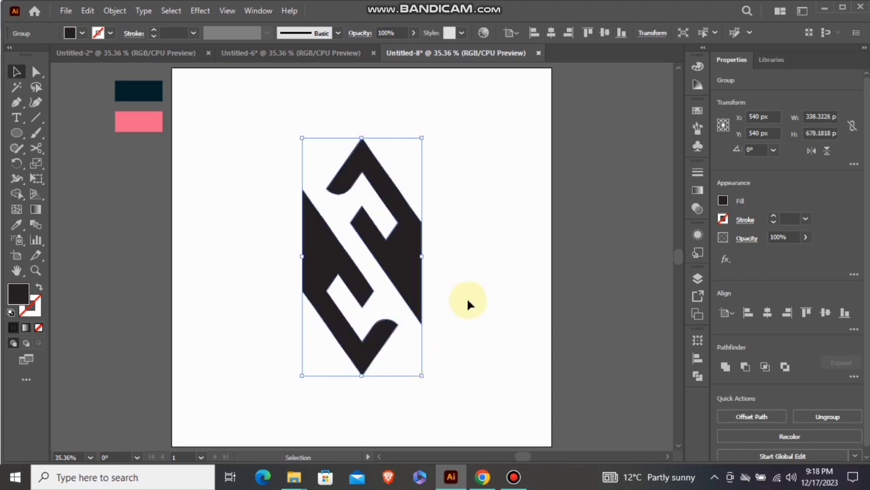
left_click(504, 215)
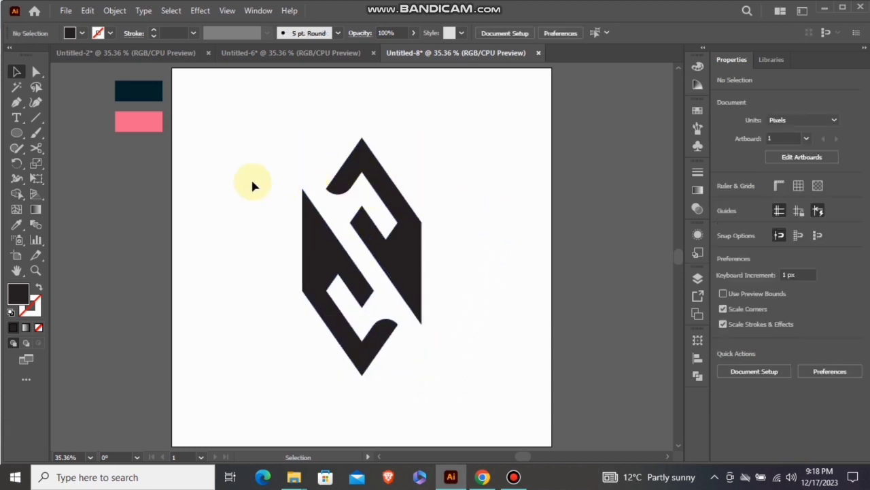
Draw a 1080 × 1080 px rectangle covering the whole artboard and fill it with the dark navy sample colour using the Eyedropper
left_click(12, 134)
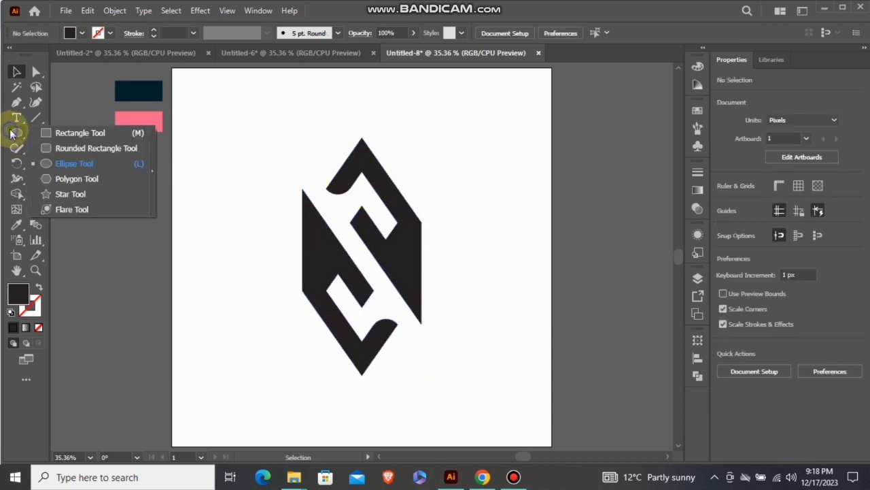
left_click(55, 133)
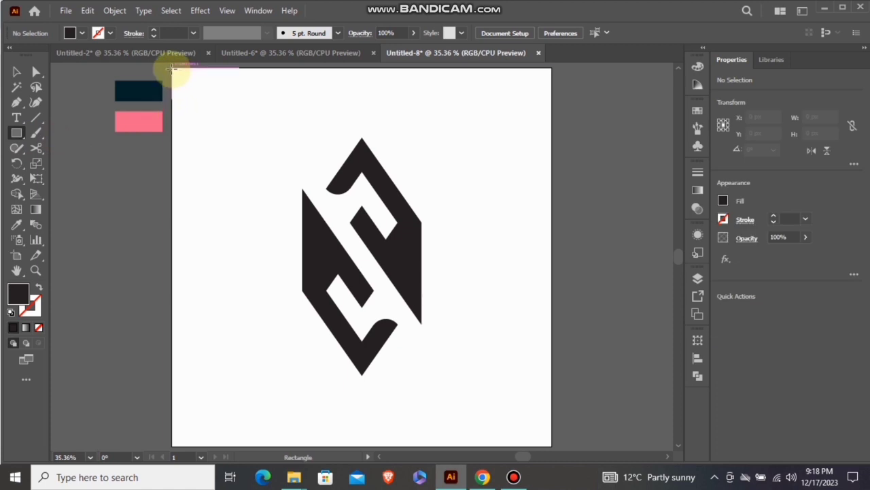
left_click_drag(172, 68, 552, 445)
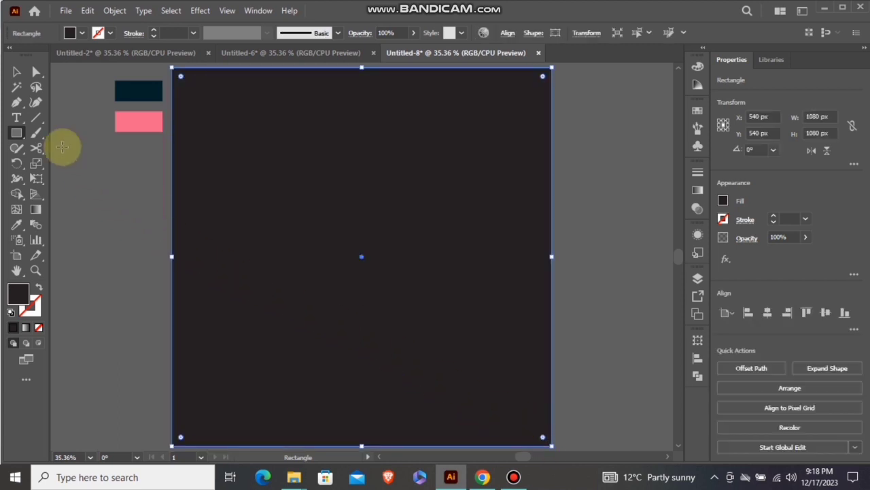
left_click(18, 73)
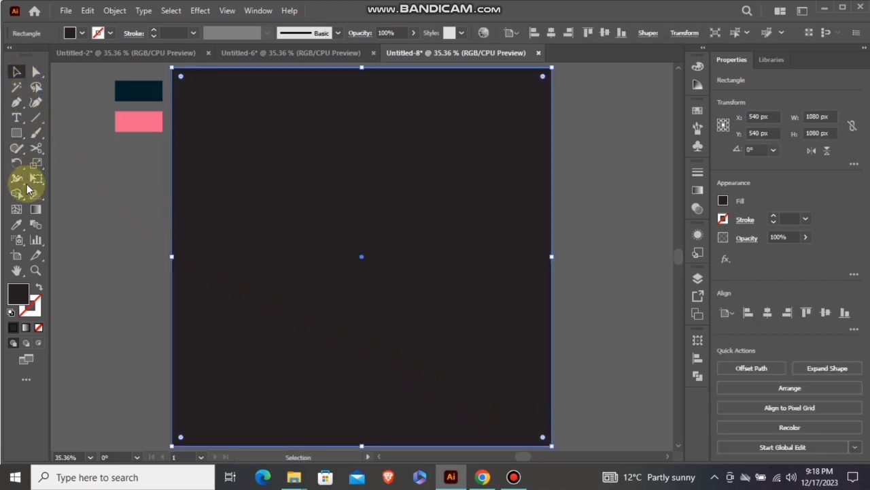
left_click(18, 228)
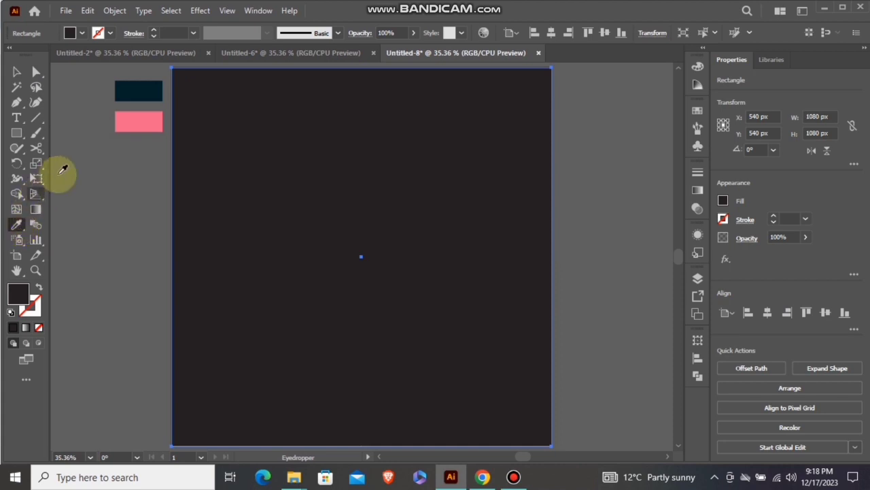
left_click(140, 87)
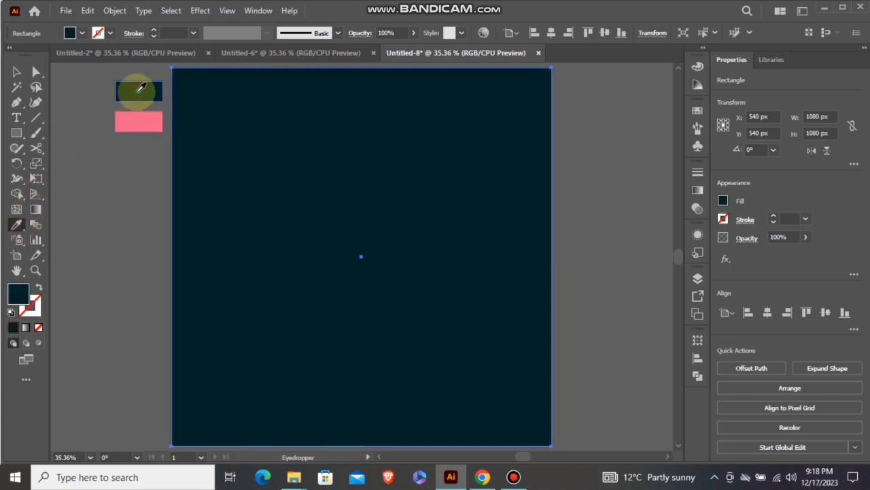
left_click(17, 74)
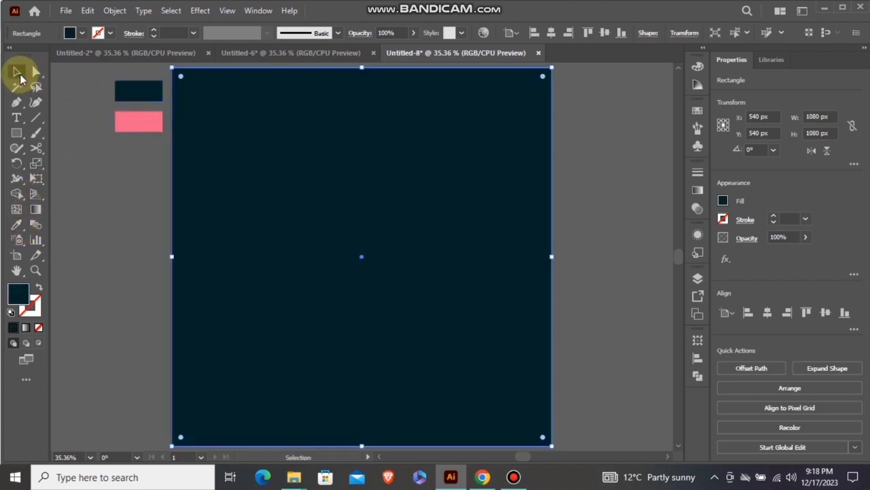
Send the navy background rectangle to the back, behind the logo, and deselect it
right_click(425, 219)
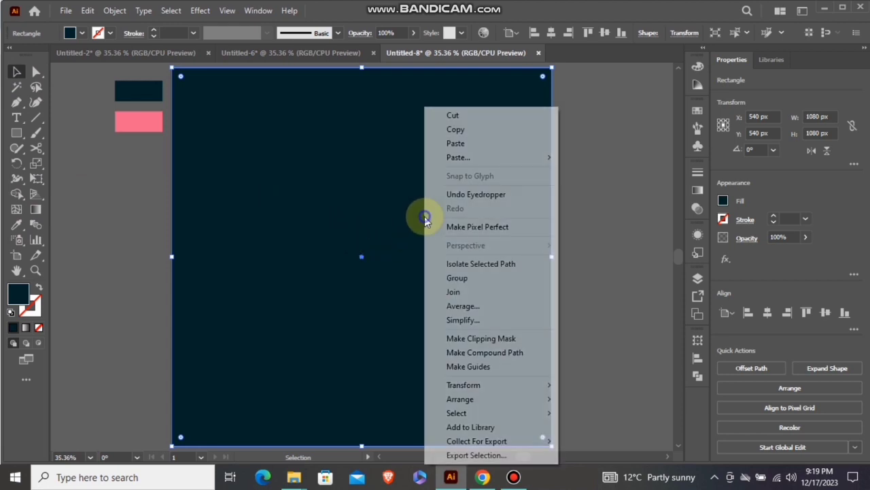
mouse_move(499, 394)
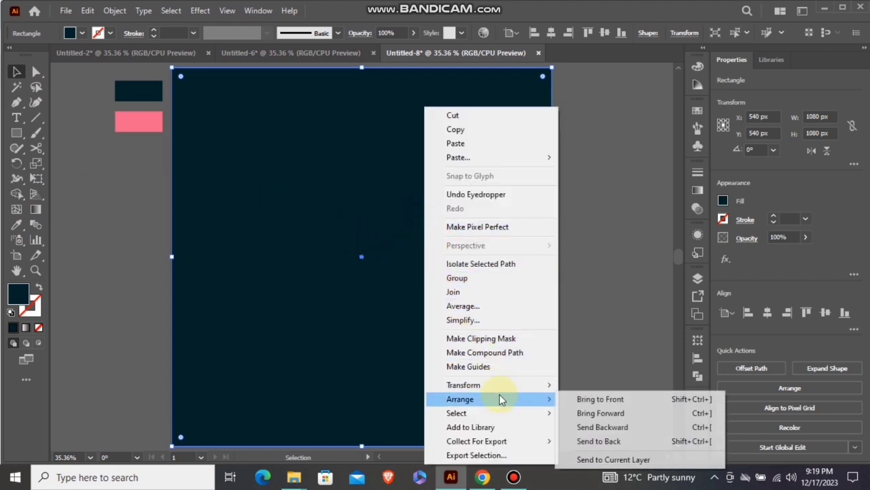
left_click(601, 440)
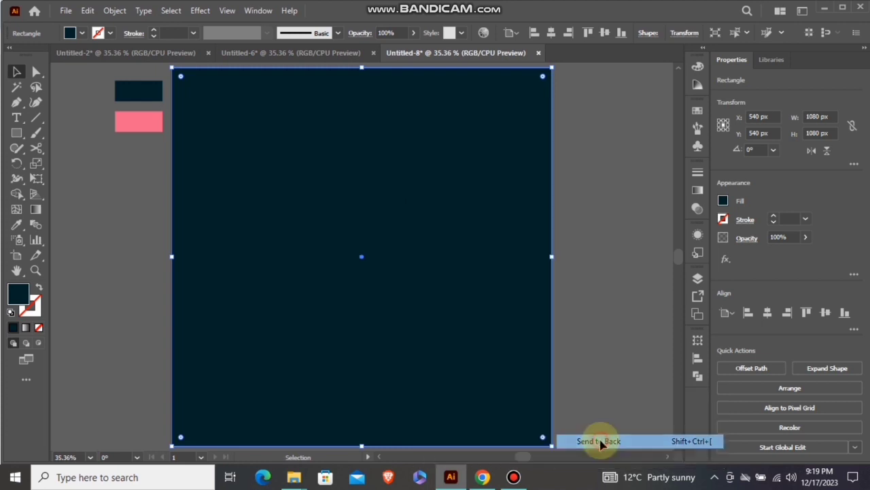
left_click(571, 260)
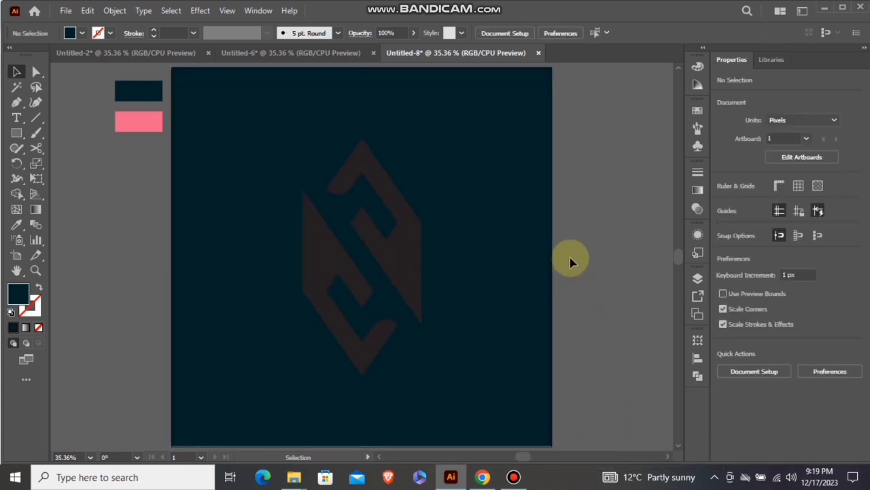
Recolour the logo group with the pink sample colour and move it straight up to about Y 378 px
left_click(413, 265)
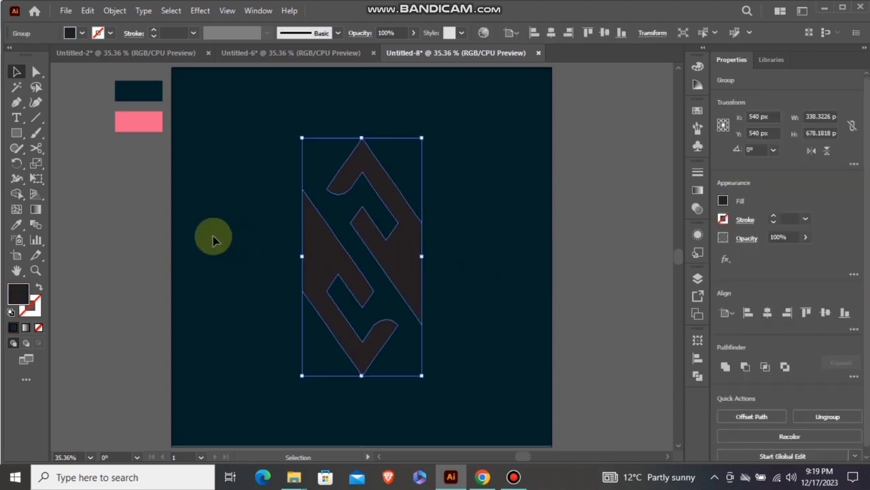
left_click(21, 225)
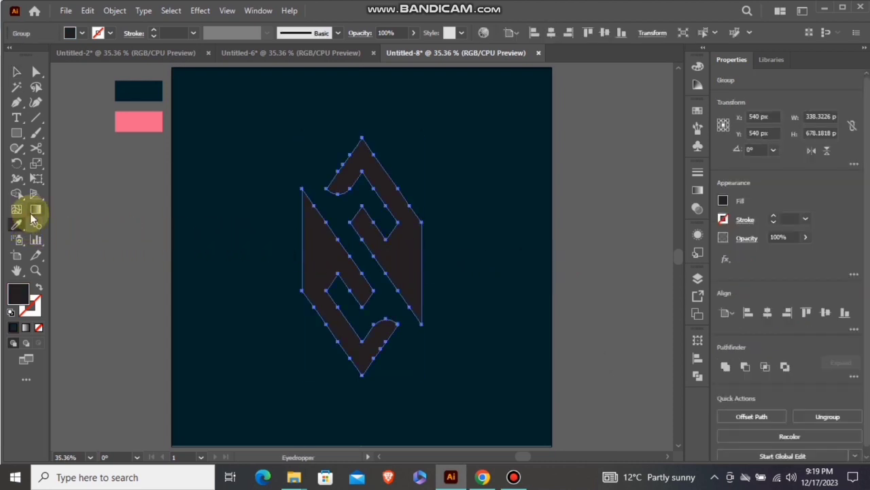
left_click(139, 119)
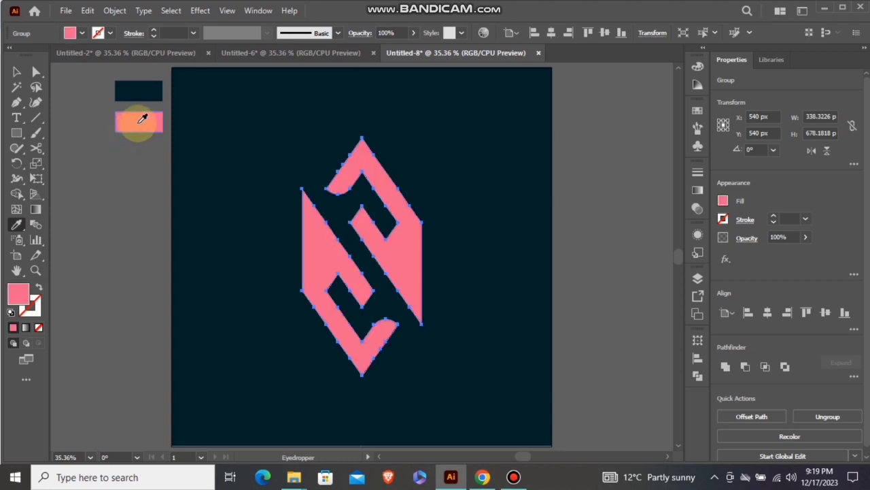
left_click(16, 71)
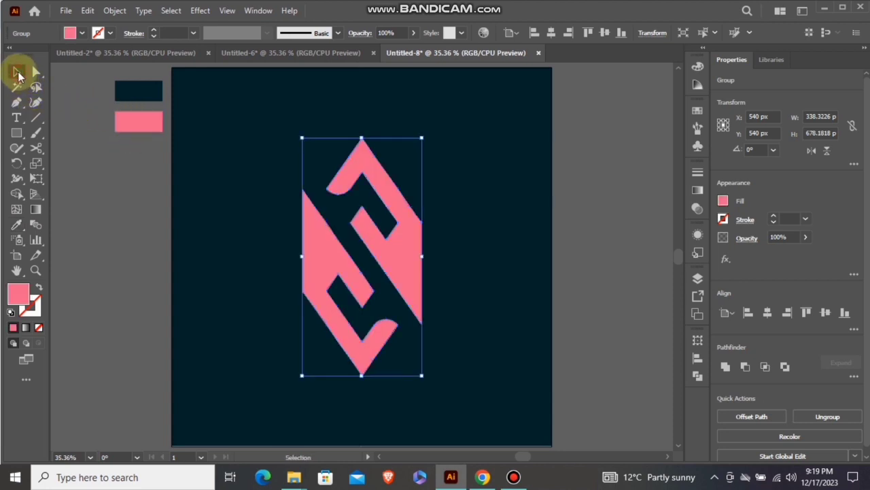
left_click_drag(323, 257, 311, 201)
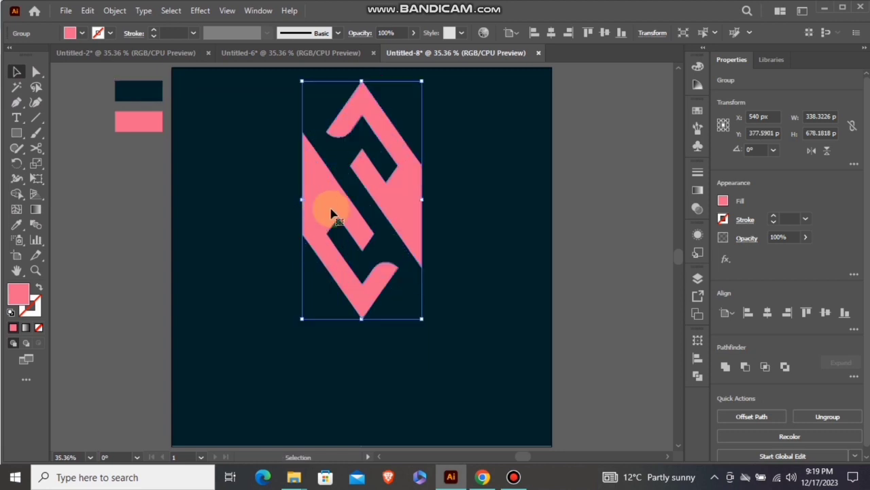
left_click(449, 227)
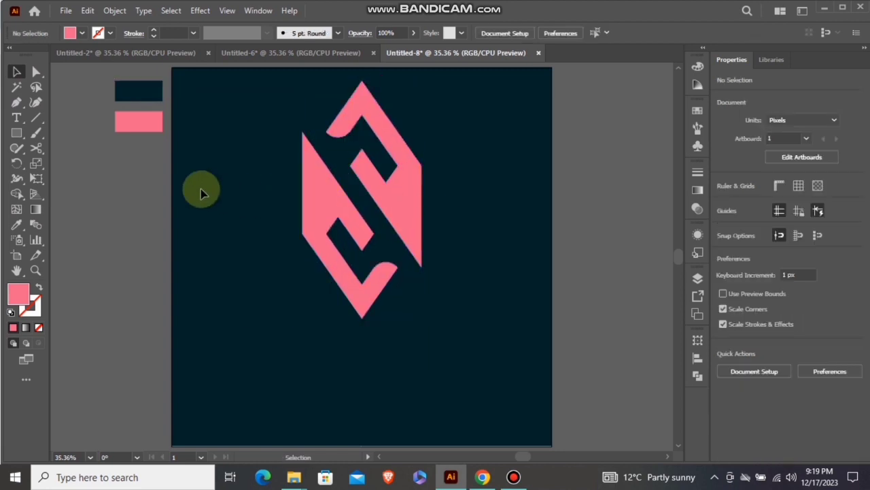
Add the text "S LOGO" at 60 pt below the logo mark
left_click(17, 118)
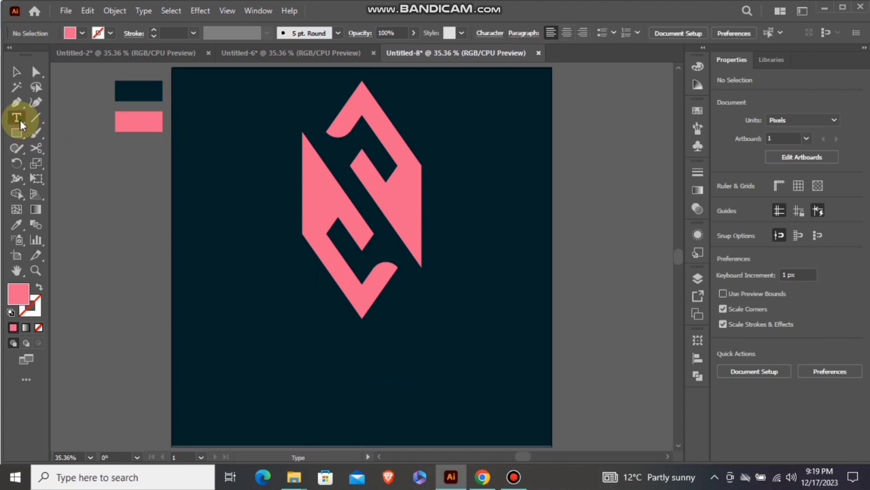
left_click(295, 349)
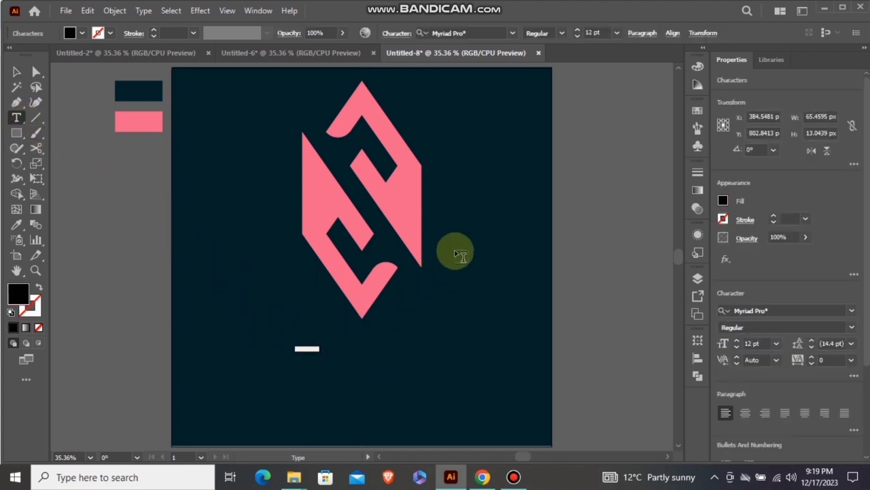
left_click(615, 34)
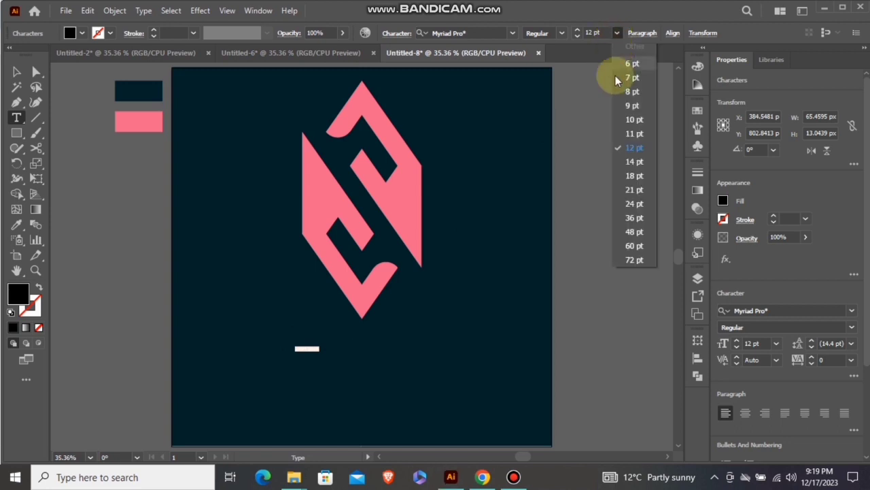
left_click(637, 247)
key("BackSpace")
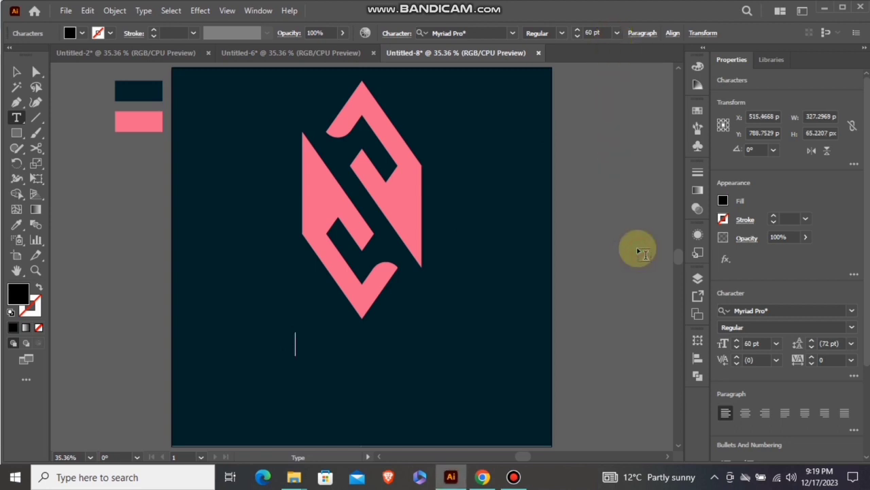
type("S LOGO")
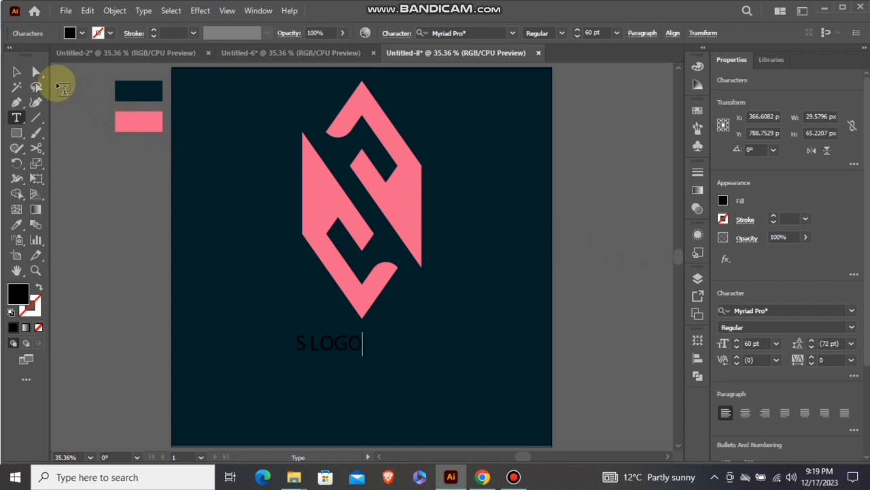
left_click(16, 72)
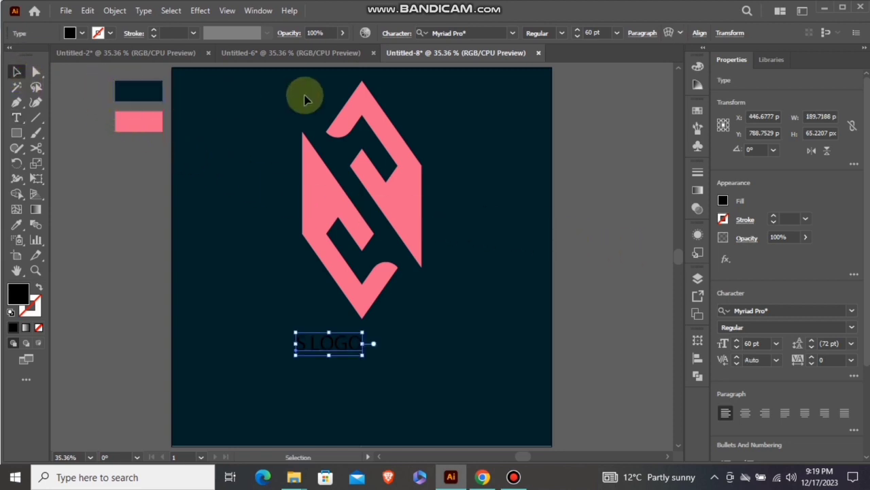
Set the "S LOGO" text in Aileron Bold and enlarge it from its centre to about 84 pt
left_click(514, 32)
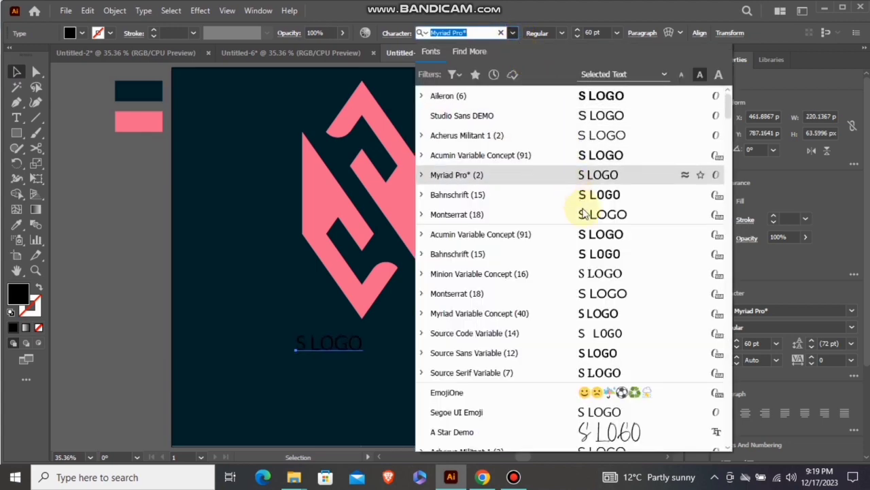
scroll(593, 258, "down", 4)
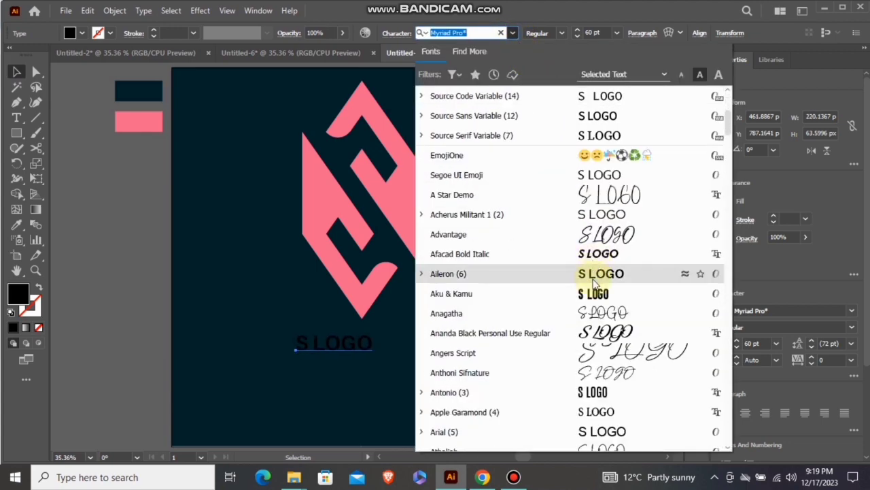
left_click(593, 282)
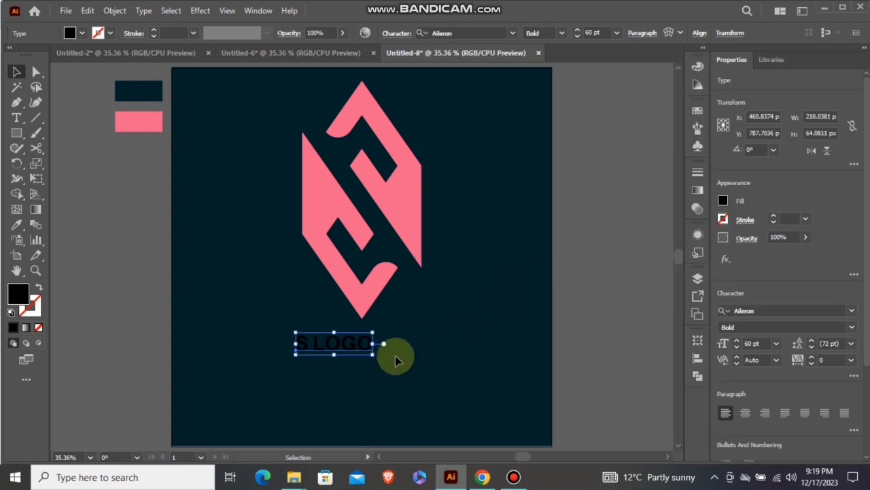
mouse_move(372, 353)
left_mouse_down()
mouse_move(386, 362)
mouse_move(377, 348)
left_mouse_up()
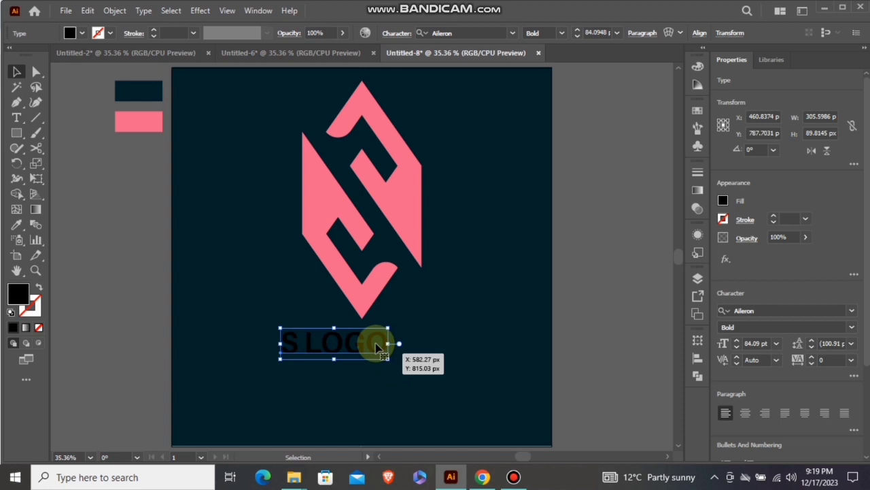
Align the "S LOGO" text and the logo mark on their horizontal centres, and deselect them
left_click(373, 298, "shift")
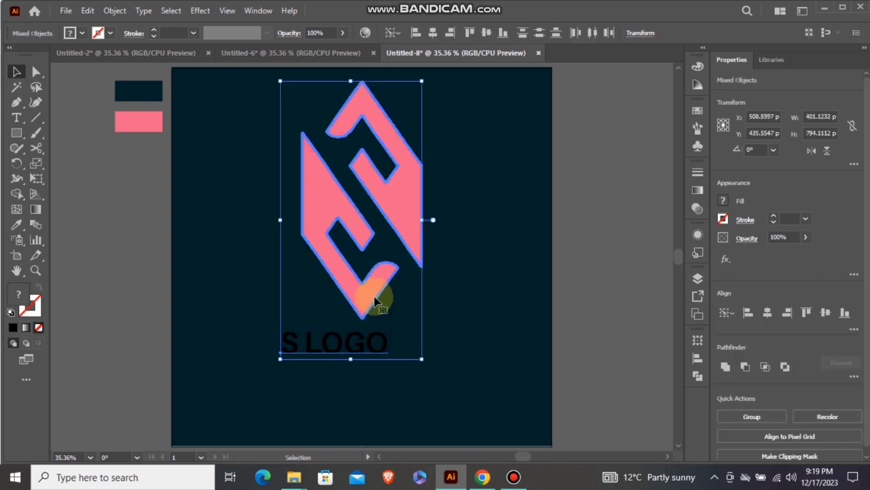
left_click(769, 310)
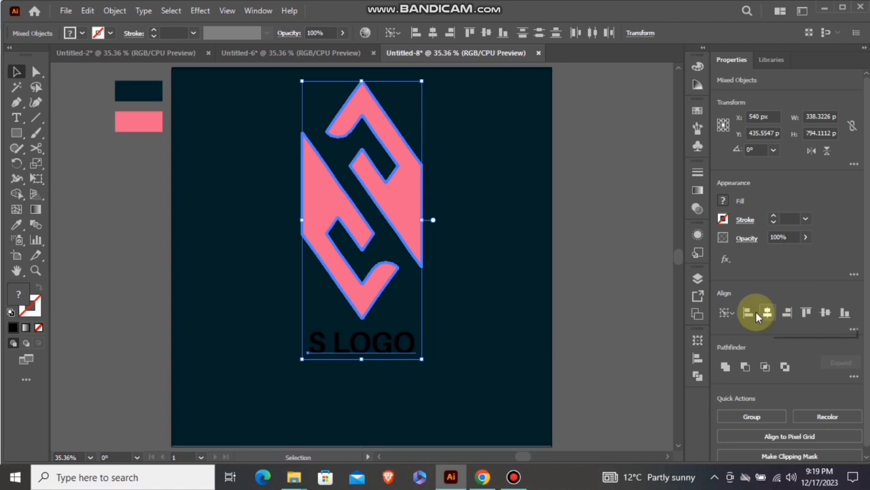
left_click(599, 306)
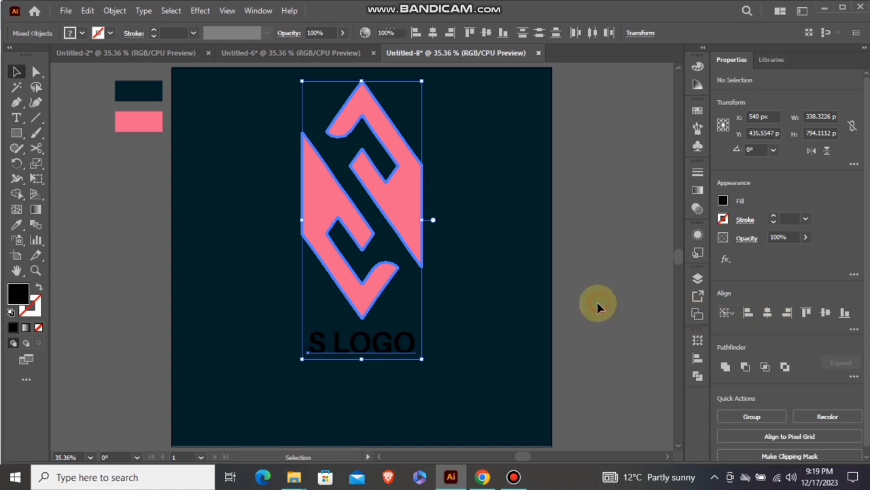
Convert the "S LOGO" text to outlines and recolour it with the pink sampled from the logo mark
left_click(398, 346)
right_click(395, 346)
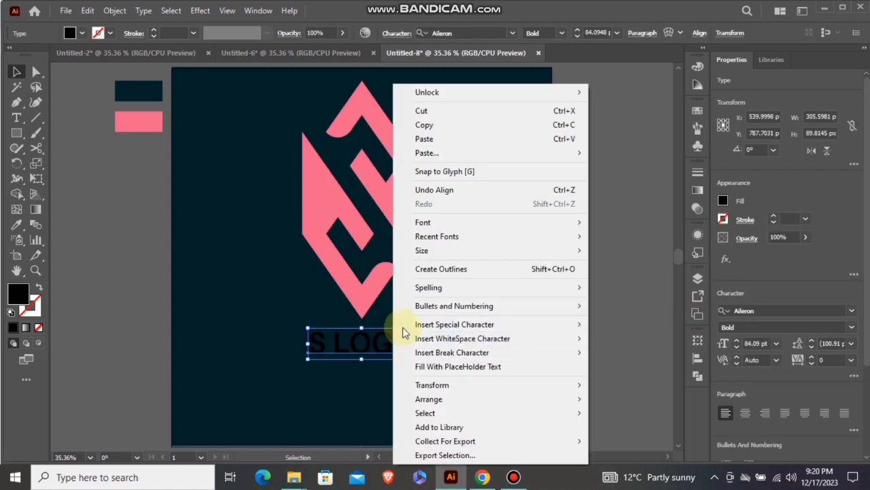
left_click(422, 270)
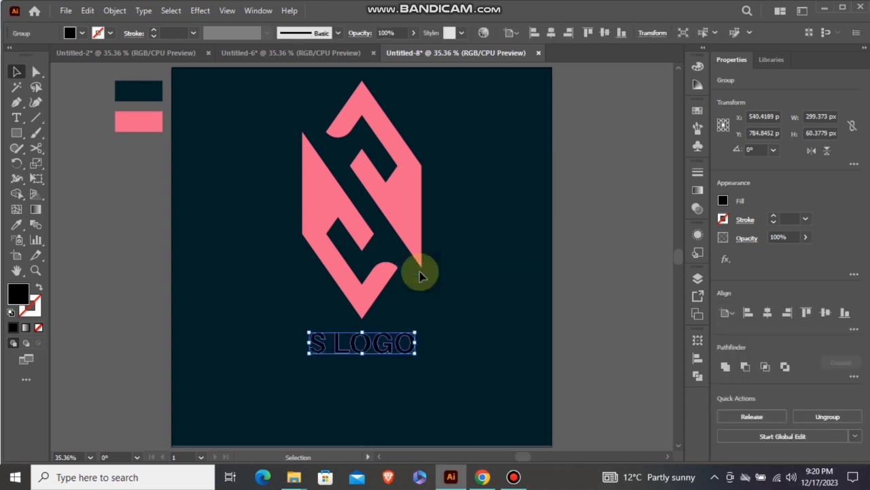
left_click(18, 225)
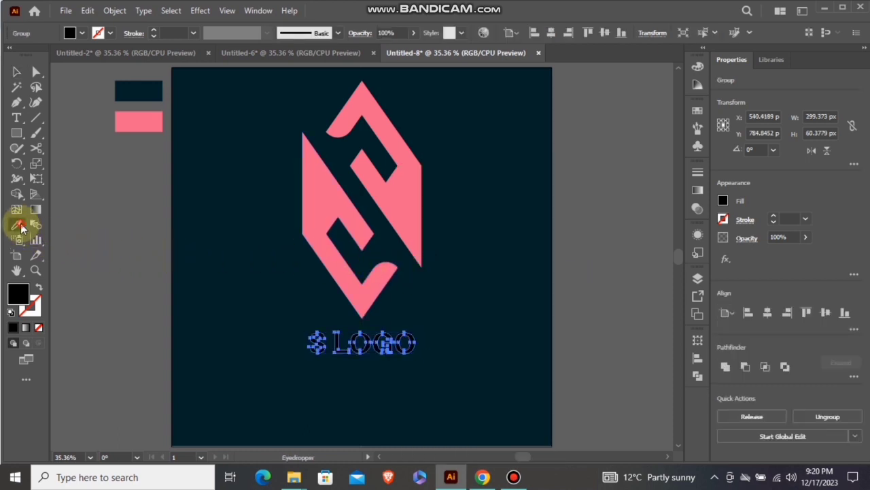
left_click(328, 207)
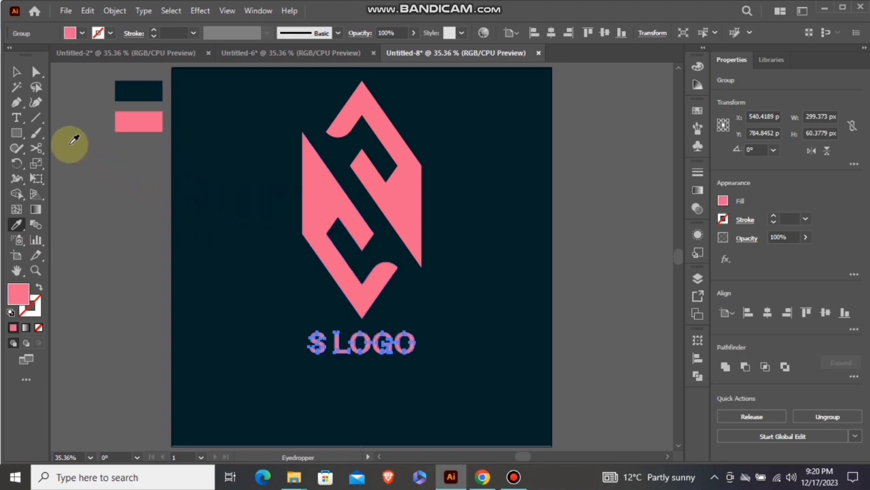
left_click(16, 72)
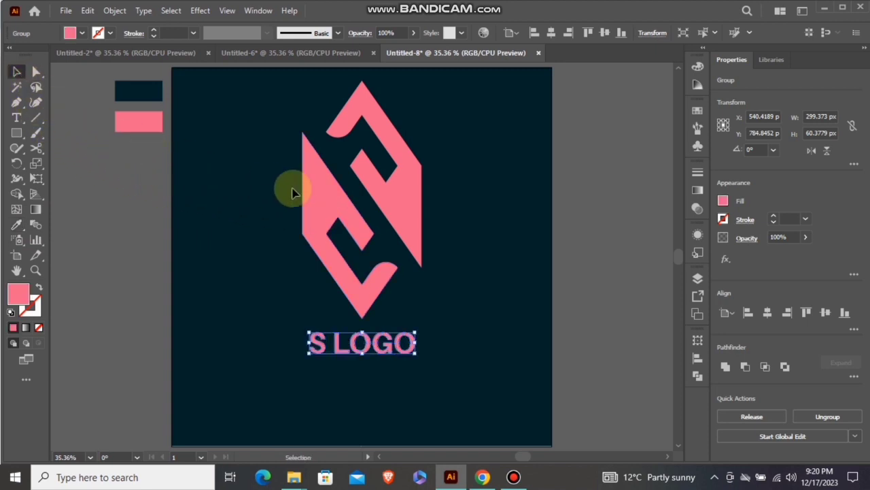
Group the logo mark with its caption and centre the group vertically on the artboard
left_click_drag(444, 123, 315, 357)
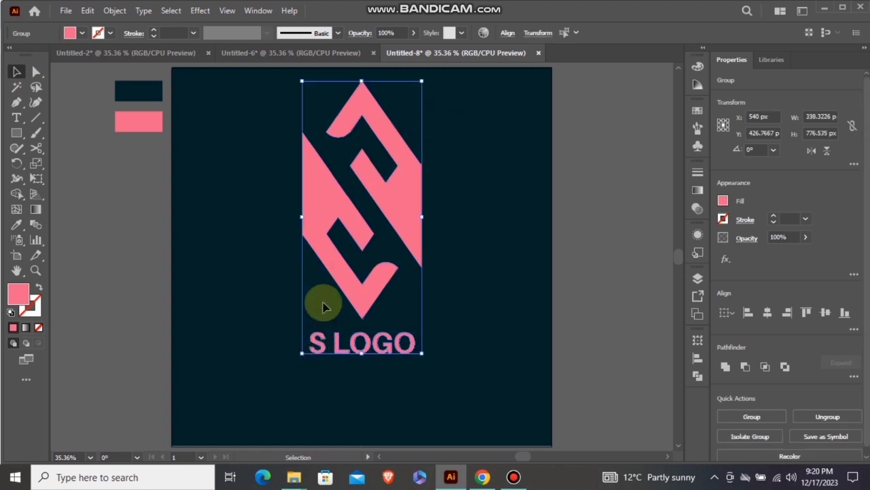
right_click(312, 217)
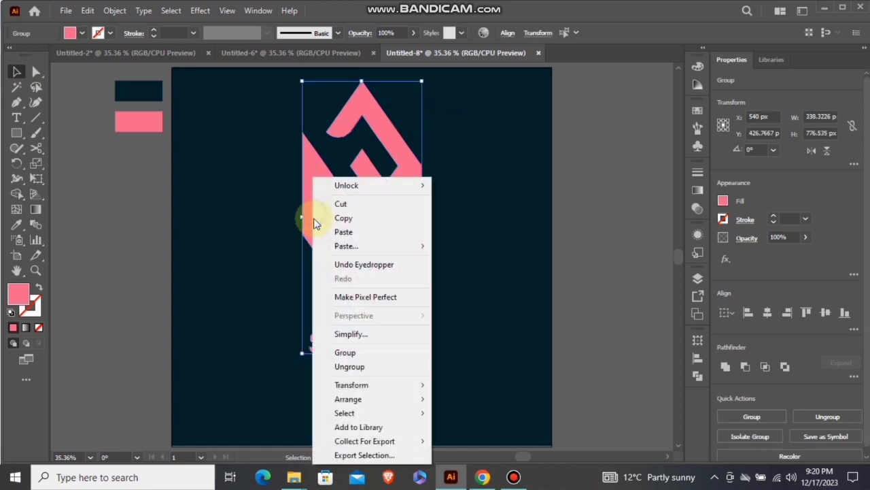
left_click(361, 353)
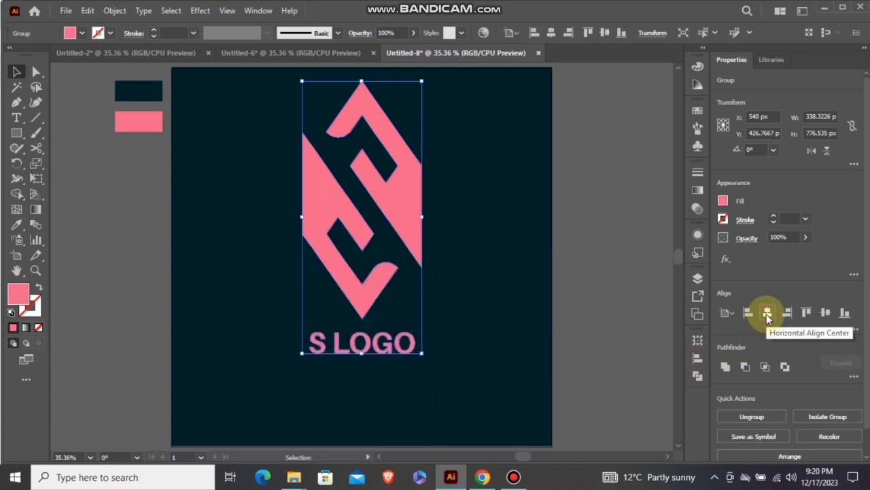
left_click(824, 313)
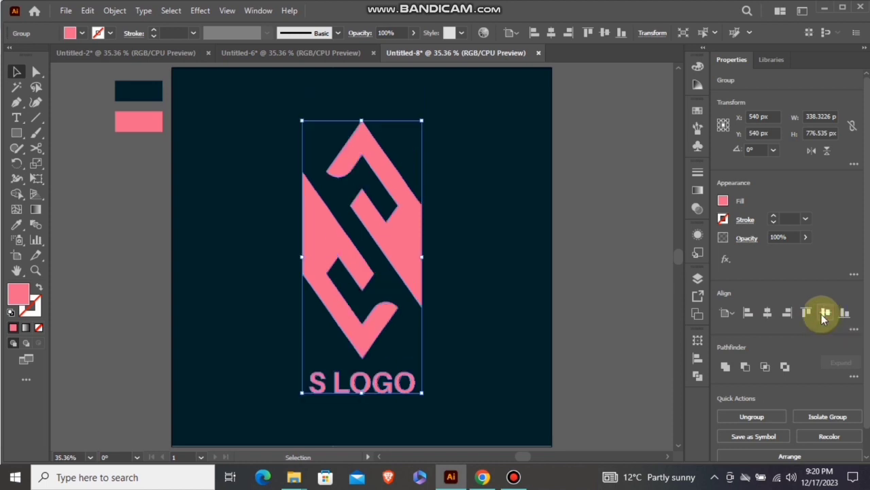
left_click(474, 233)
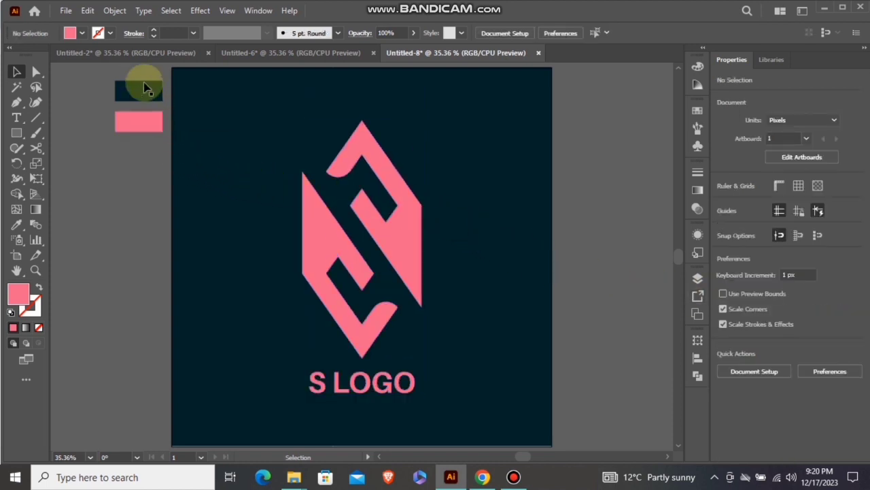
Delete the navy and pink colour sample rectangles beside the artboard
left_click_drag(141, 73, 154, 135)
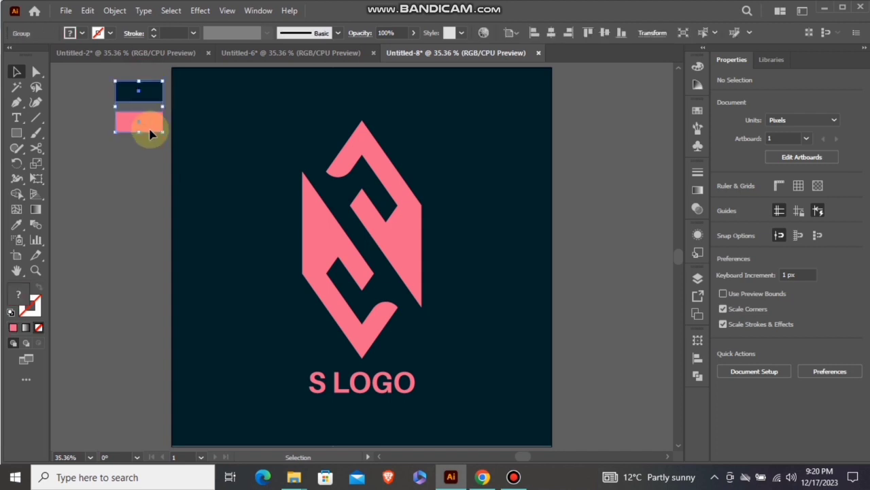
key("Delete")
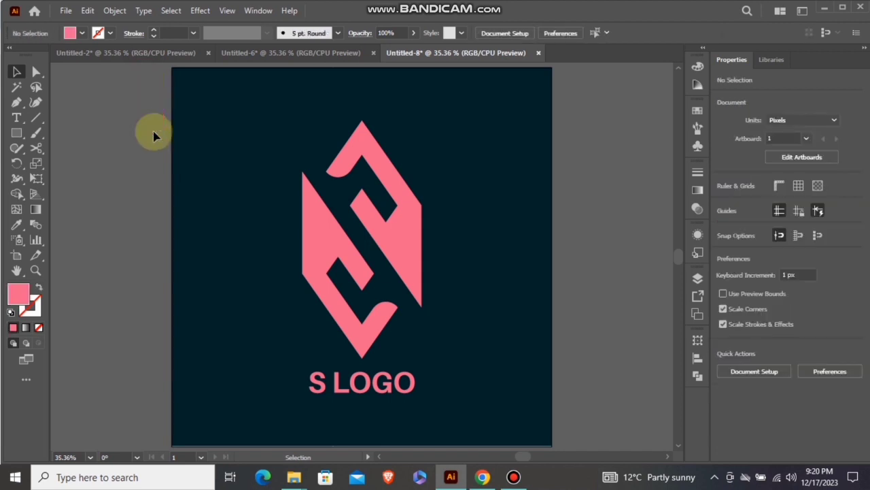
Apply a Drop Shadow to the logo group with Multiply mode, 75% opacity, 7 px X and Y offsets and 5 px blur
left_click(311, 224)
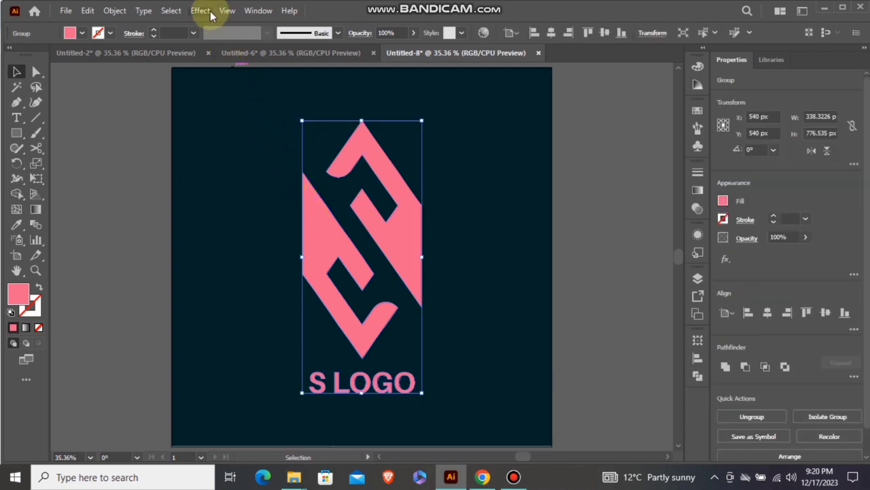
left_click(202, 11)
mouse_move(286, 155)
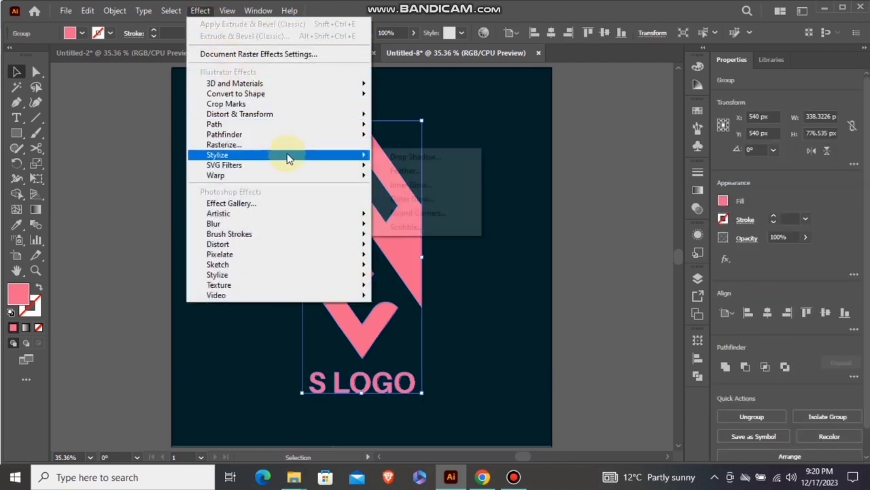
left_click(389, 156)
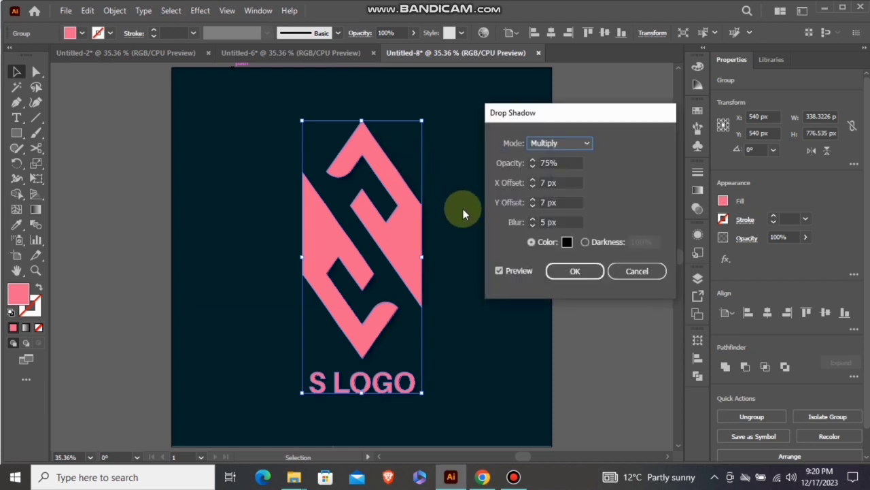
left_click(556, 272)
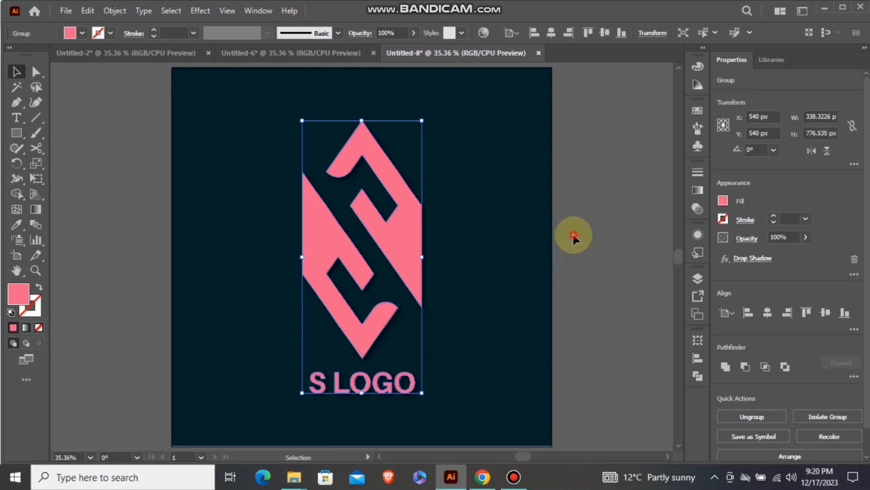
left_click(573, 236)
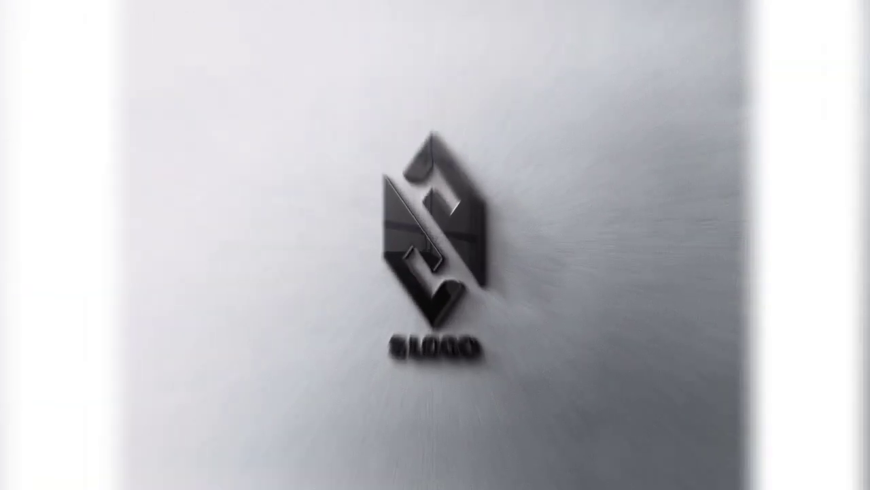